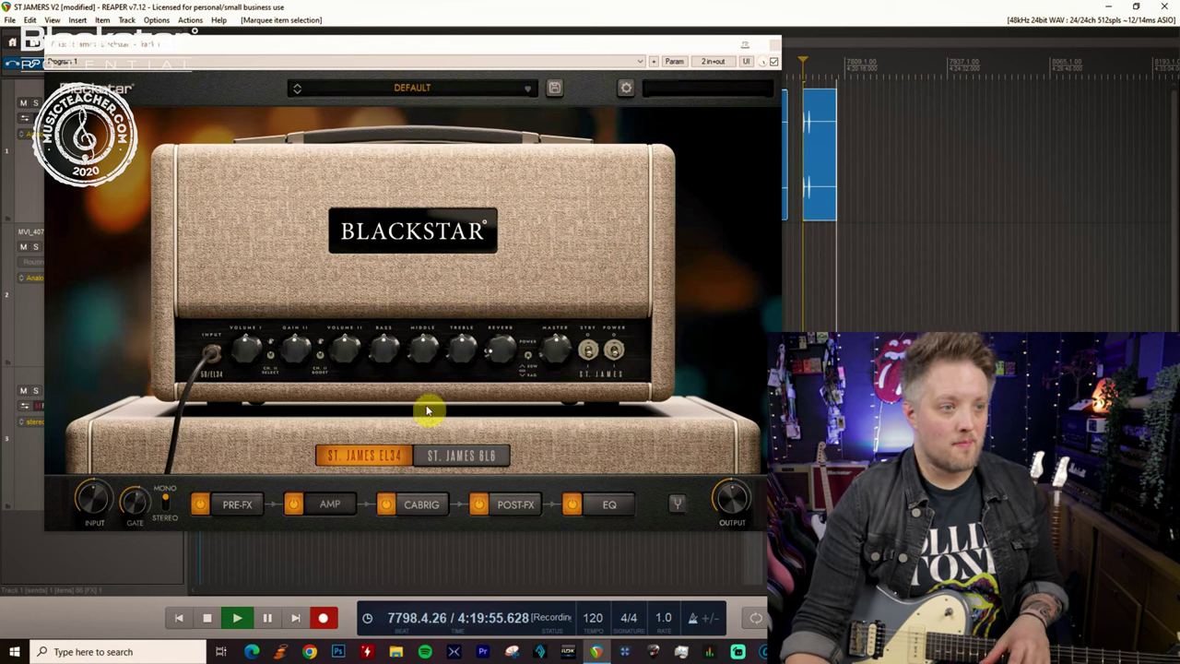
left_click(427, 509)
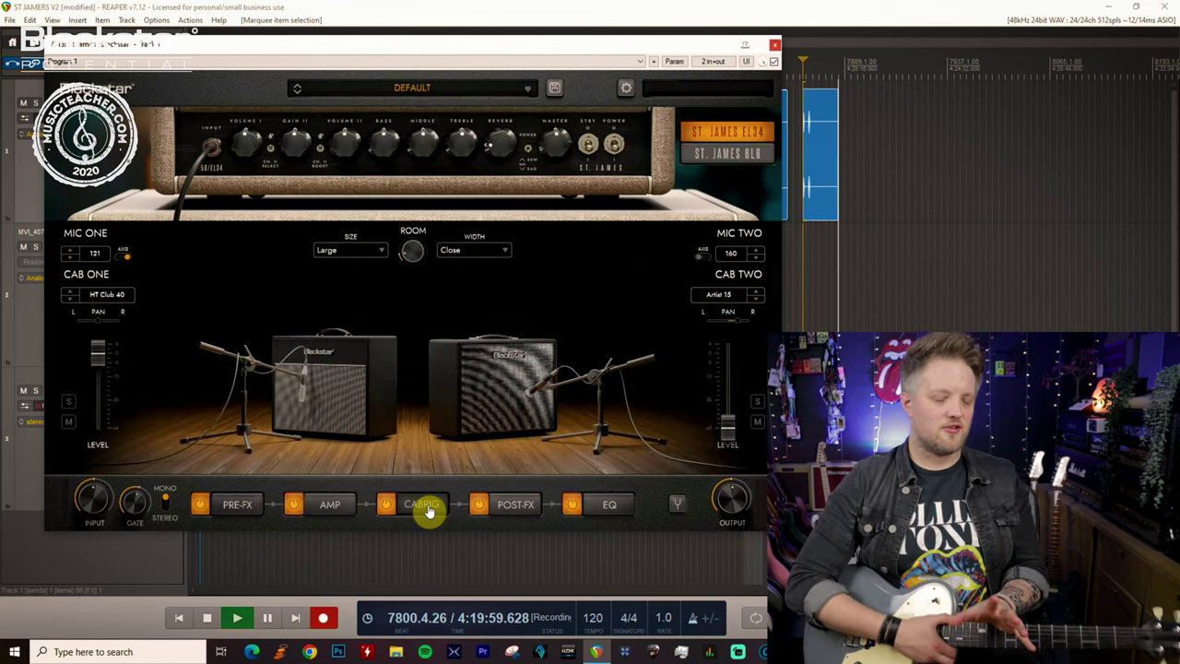
left_click(130, 296)
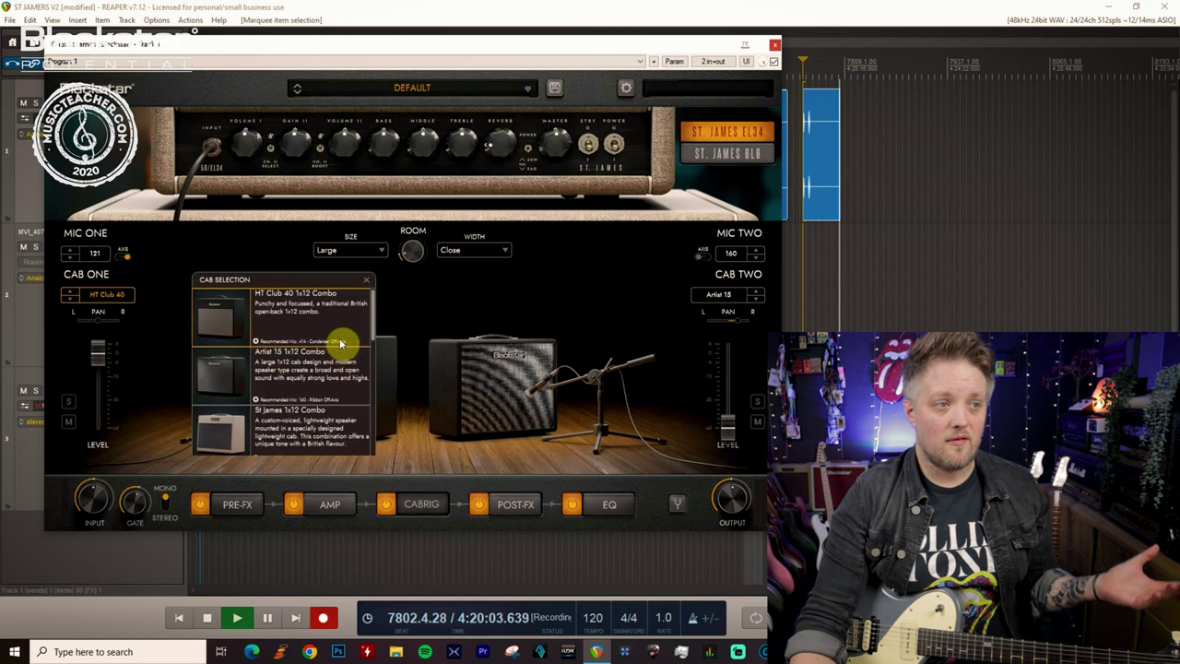
scroll(339, 367, "down", 5)
scroll(338, 381, "up", 5)
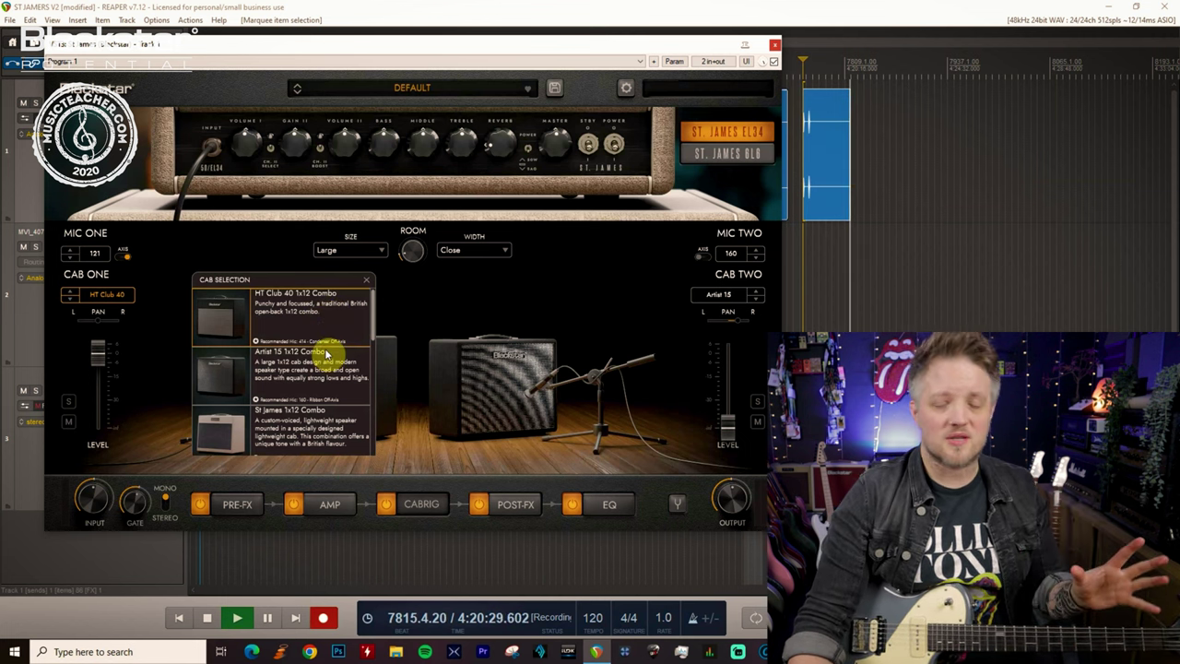
left_click(317, 316)
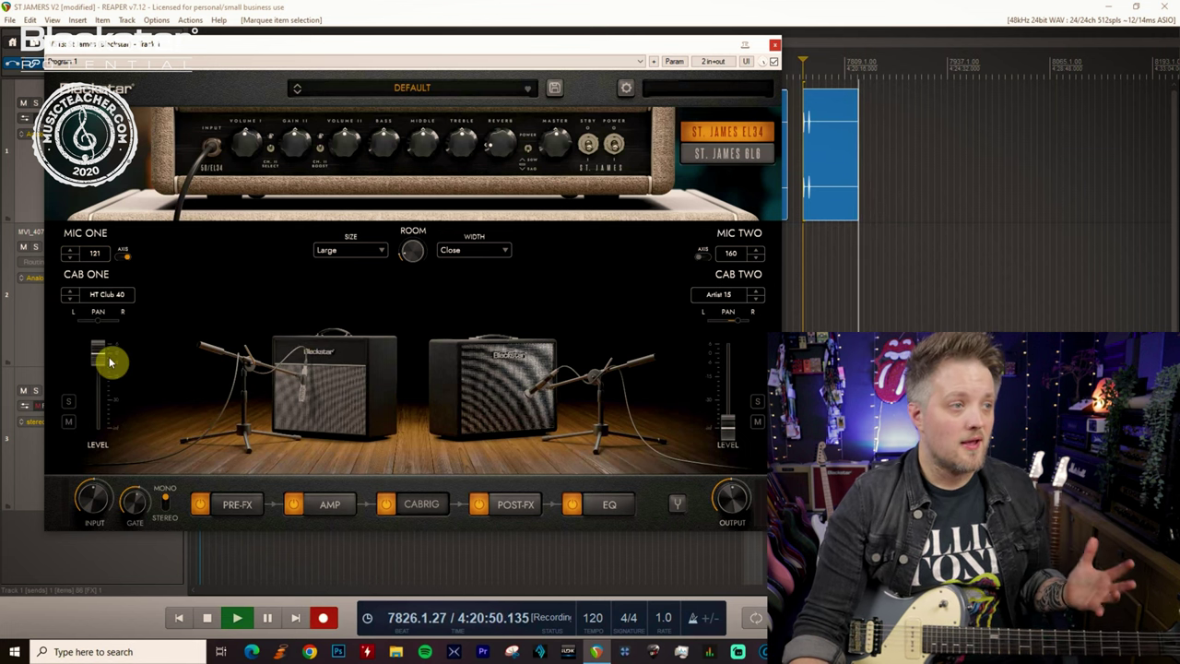
Step: Open Mic One's '121' microphone list and scroll through the available mics
left_click(93, 254)
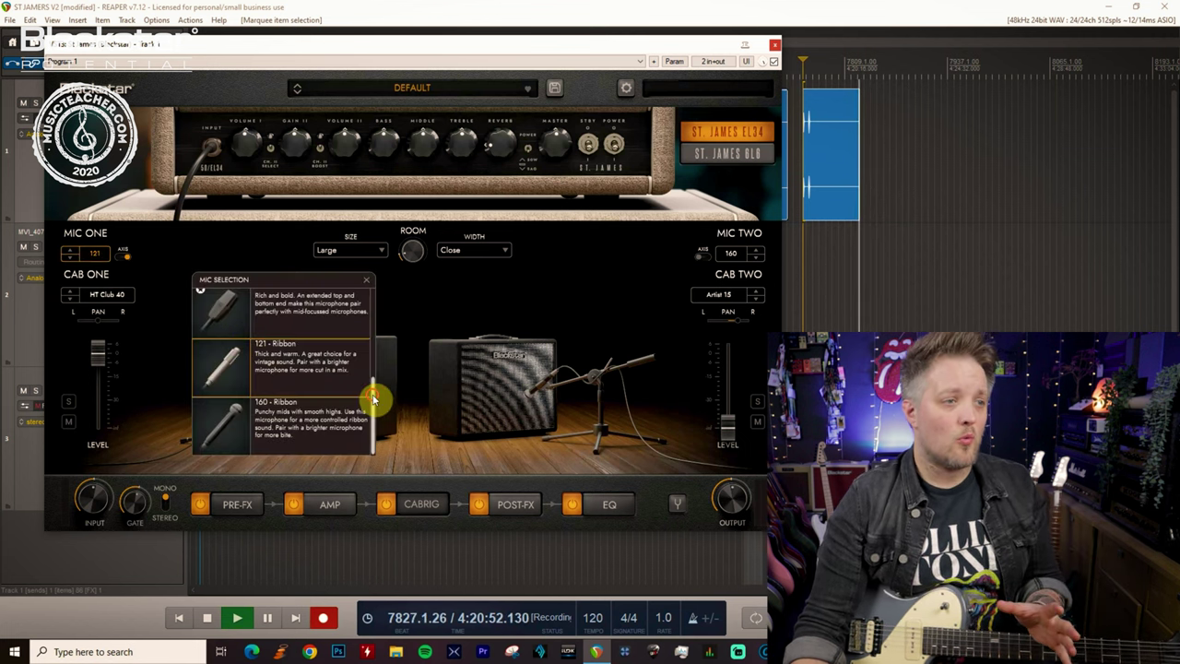
left_click_drag(375, 396, 371, 308)
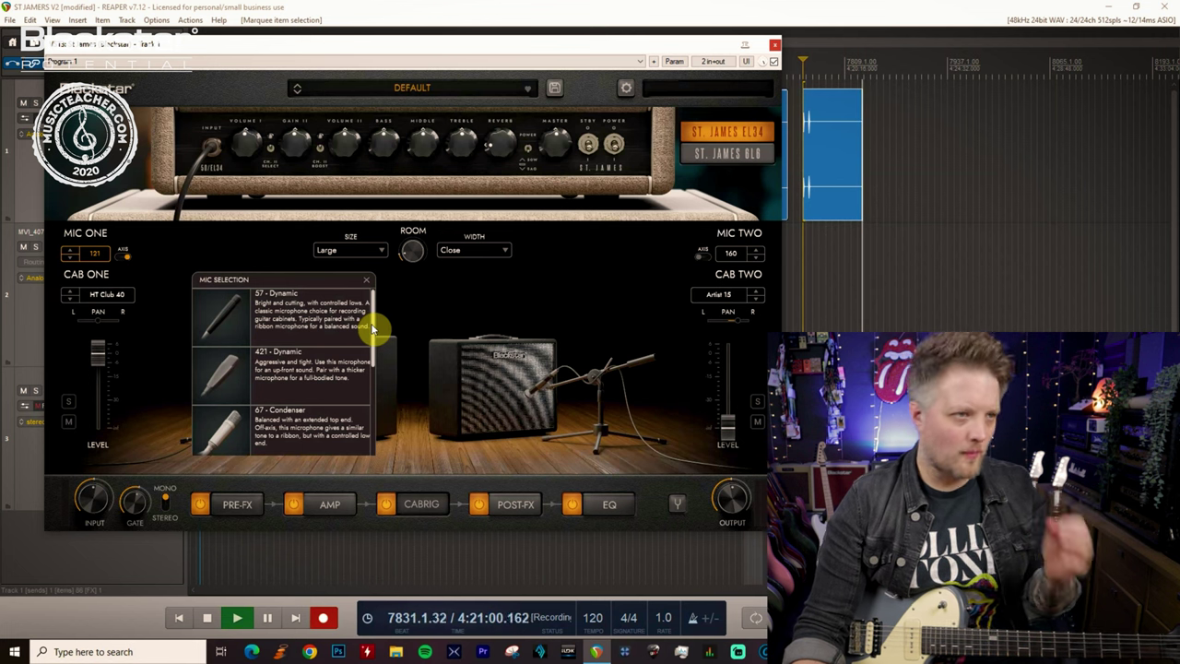
left_click_drag(374, 327, 369, 426)
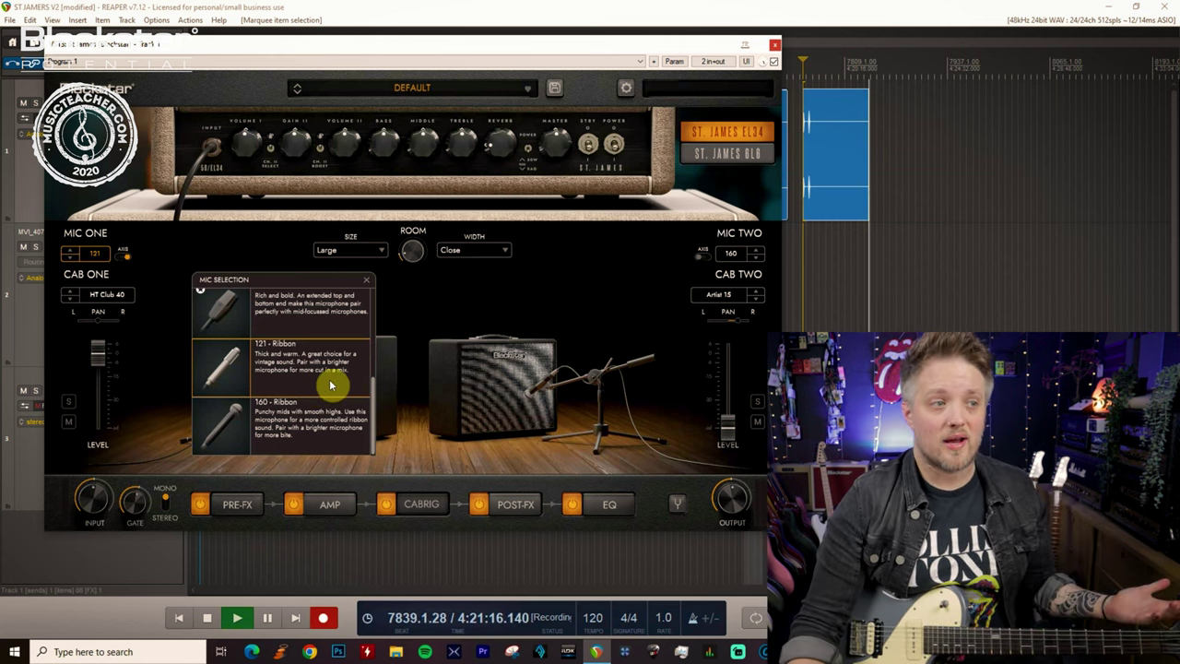
Step: Close the mic list and return to the EL34 amp page after glancing at POST-FX
left_click(366, 279)
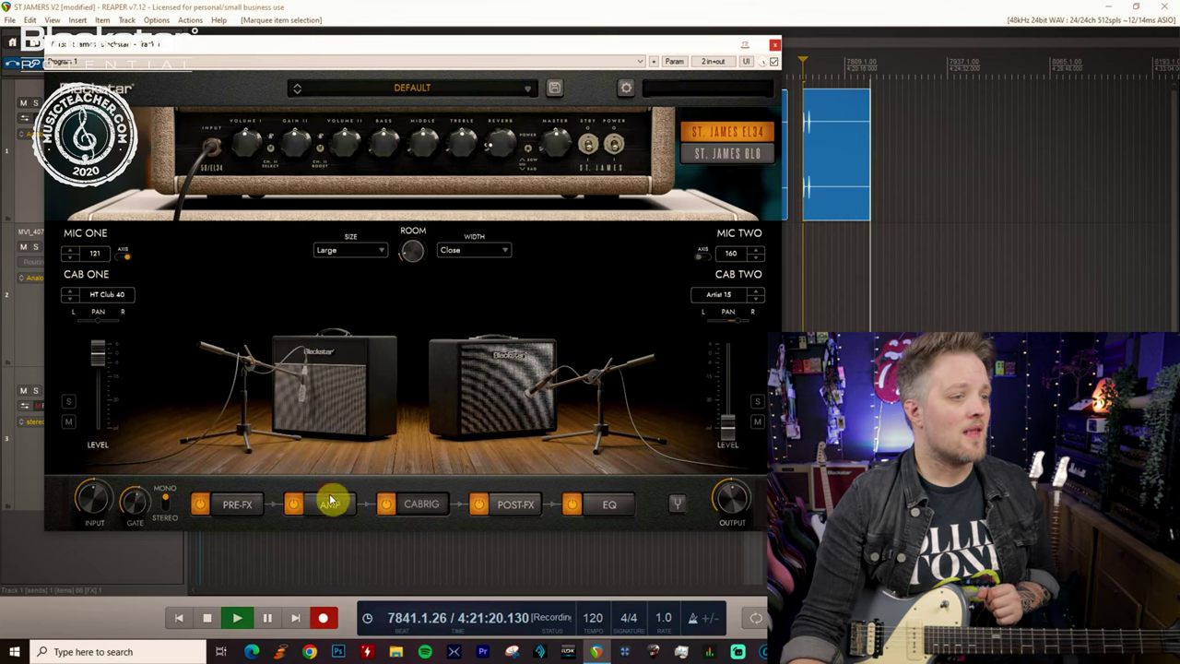
left_click(332, 506)
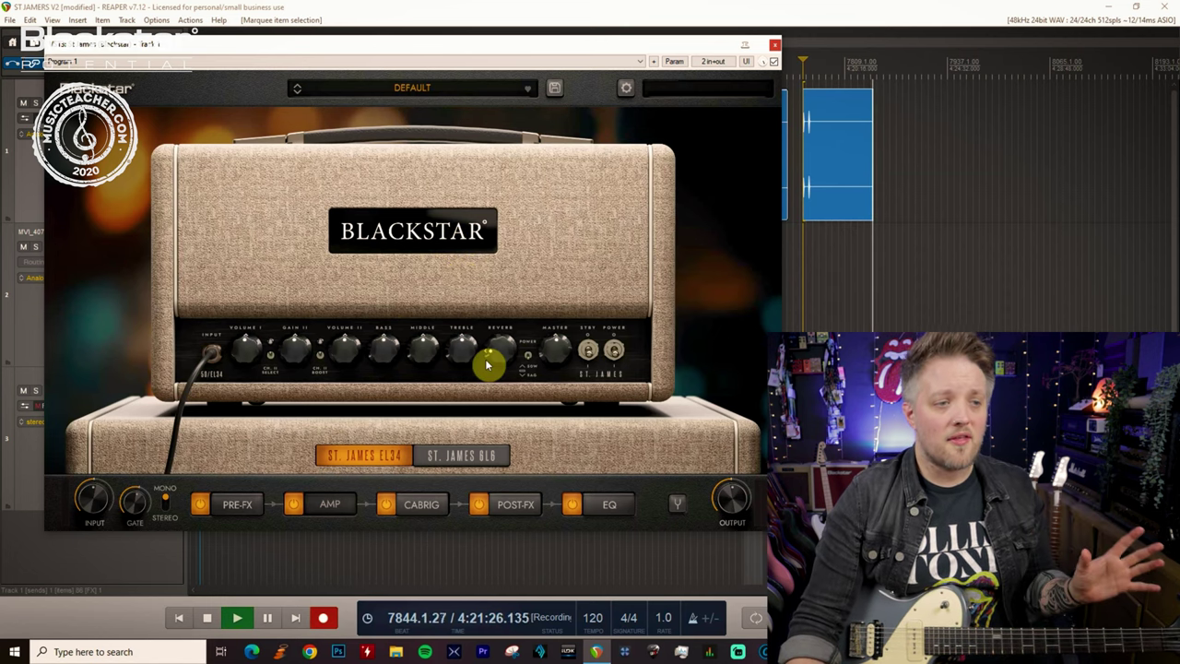
left_click(516, 506)
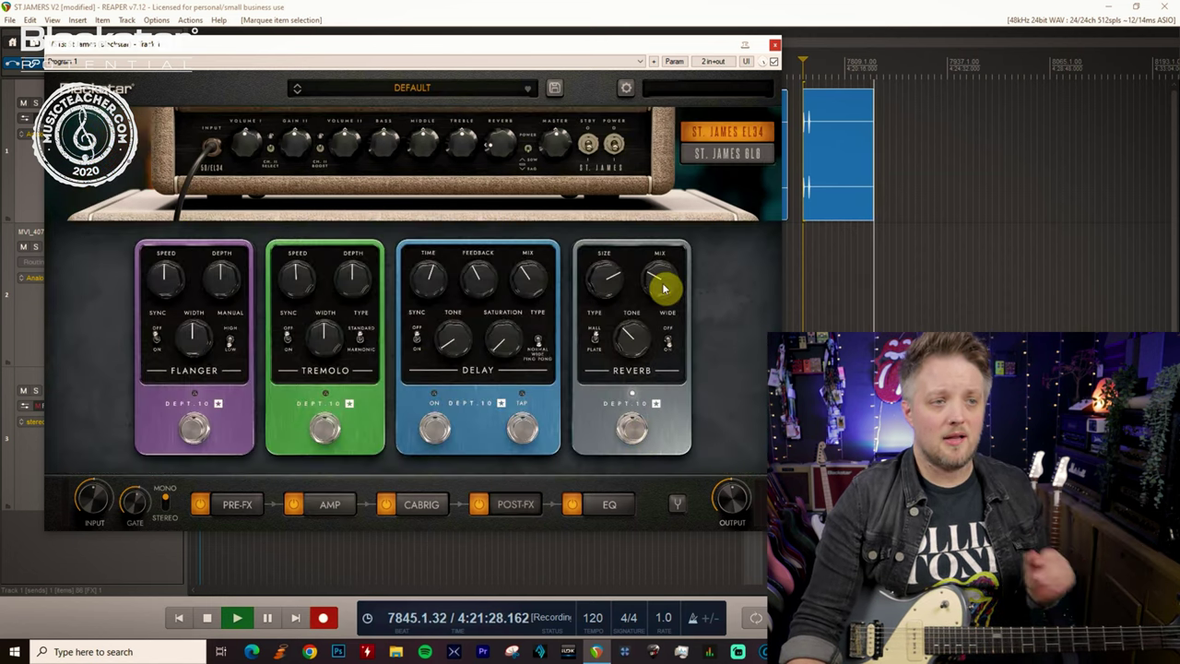
left_click(330, 507)
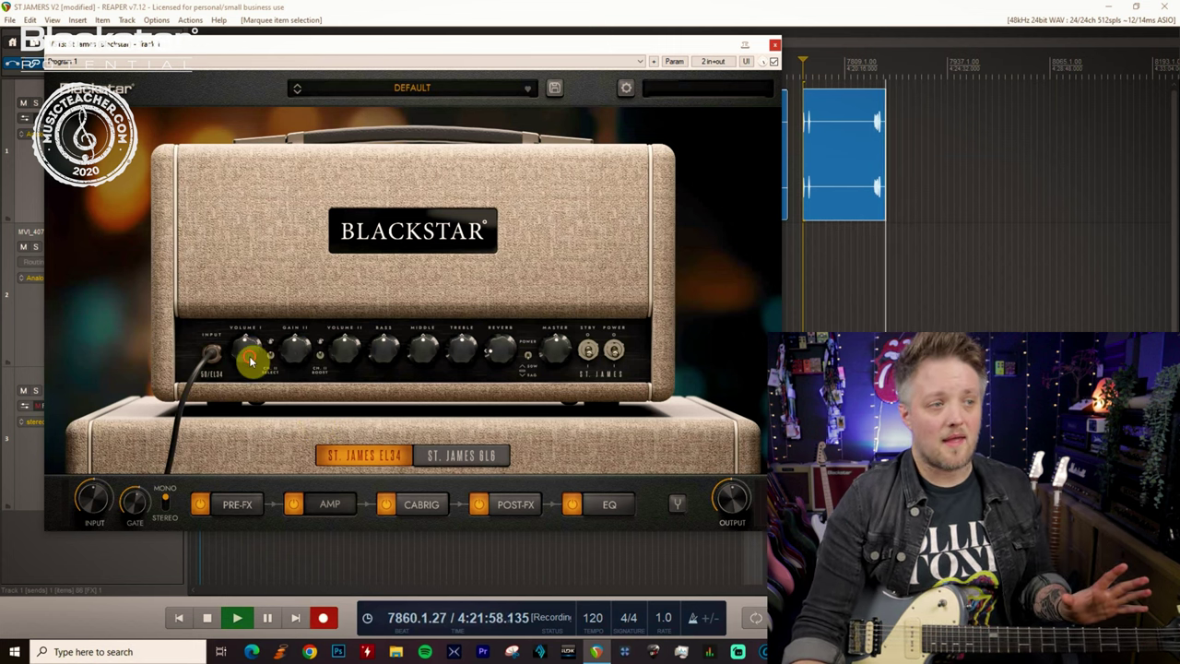
Step: Raise the EL34's Volume I knob to 10.0
left_click_drag(245, 352, 244, 260)
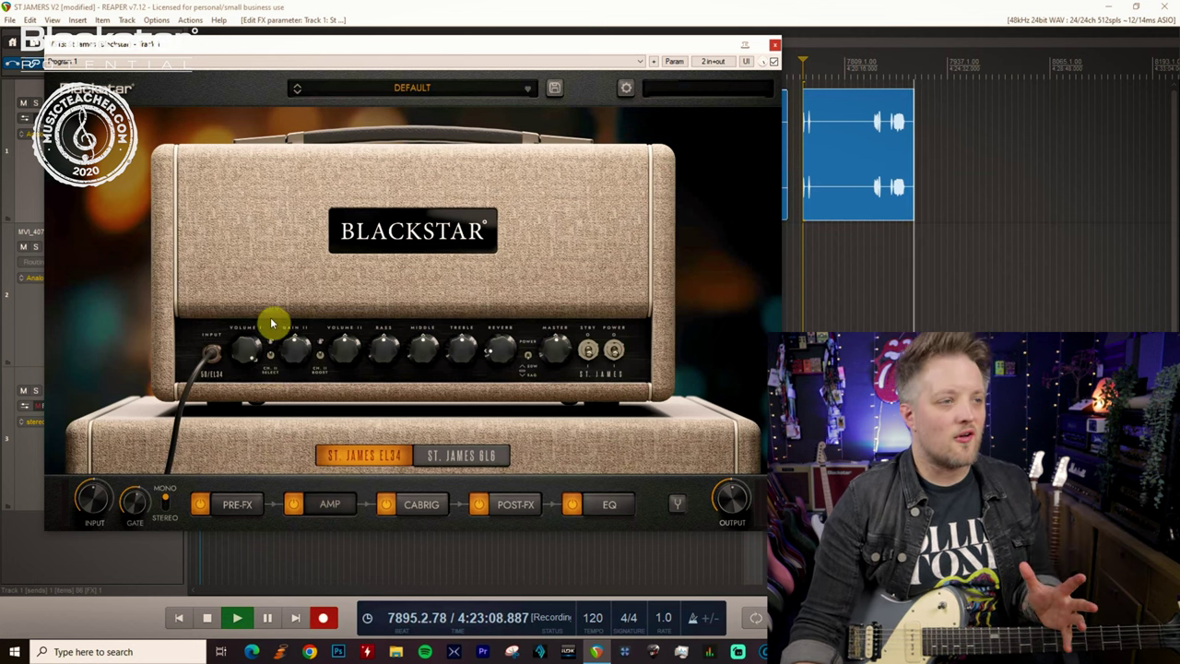
Step: Set the Drive pedal to level 3.9 and tone 3.7, trying it on, then leaving it off
left_click(237, 509)
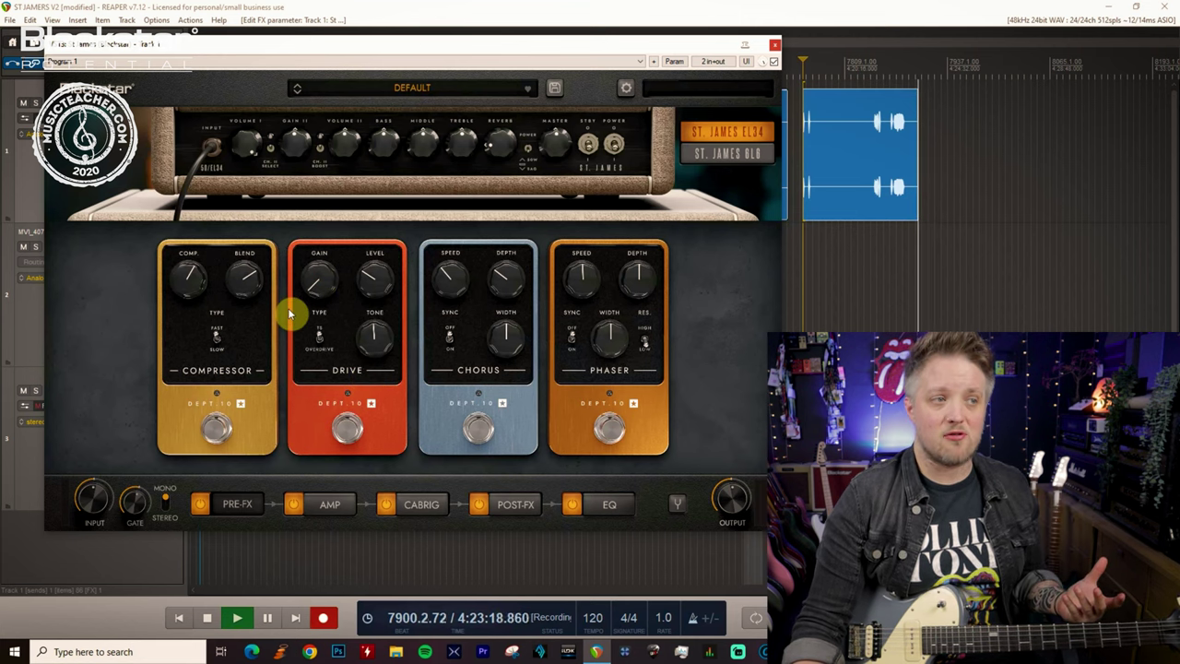
mouse_move(375, 283)
left_click_drag(375, 283, 375, 269)
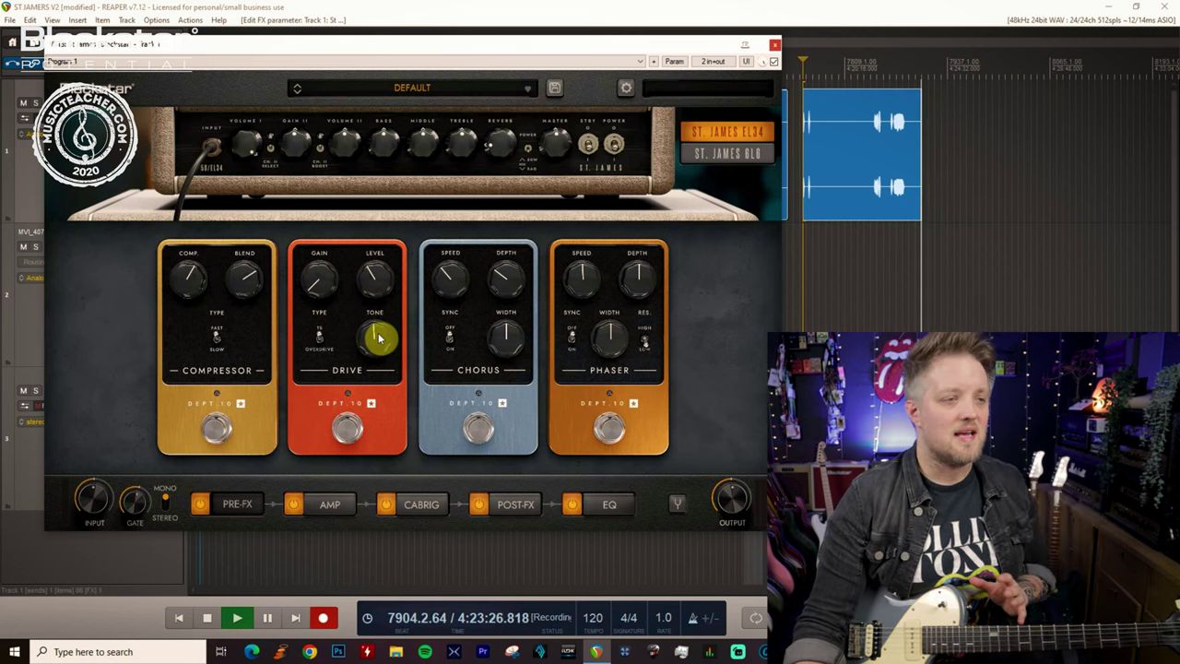
mouse_move(378, 337)
left_mouse_down()
mouse_move(387, 308)
mouse_move(387, 325)
left_mouse_up()
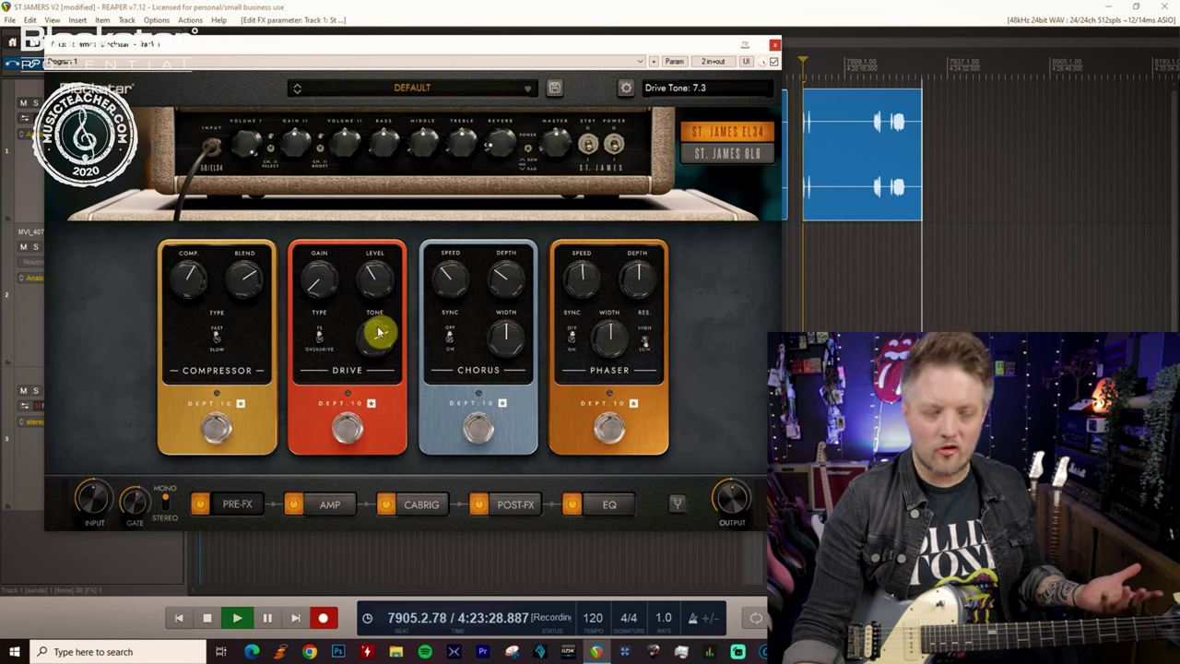
mouse_move(378, 332)
left_mouse_down()
mouse_move(377, 382)
mouse_move(372, 334)
left_mouse_up()
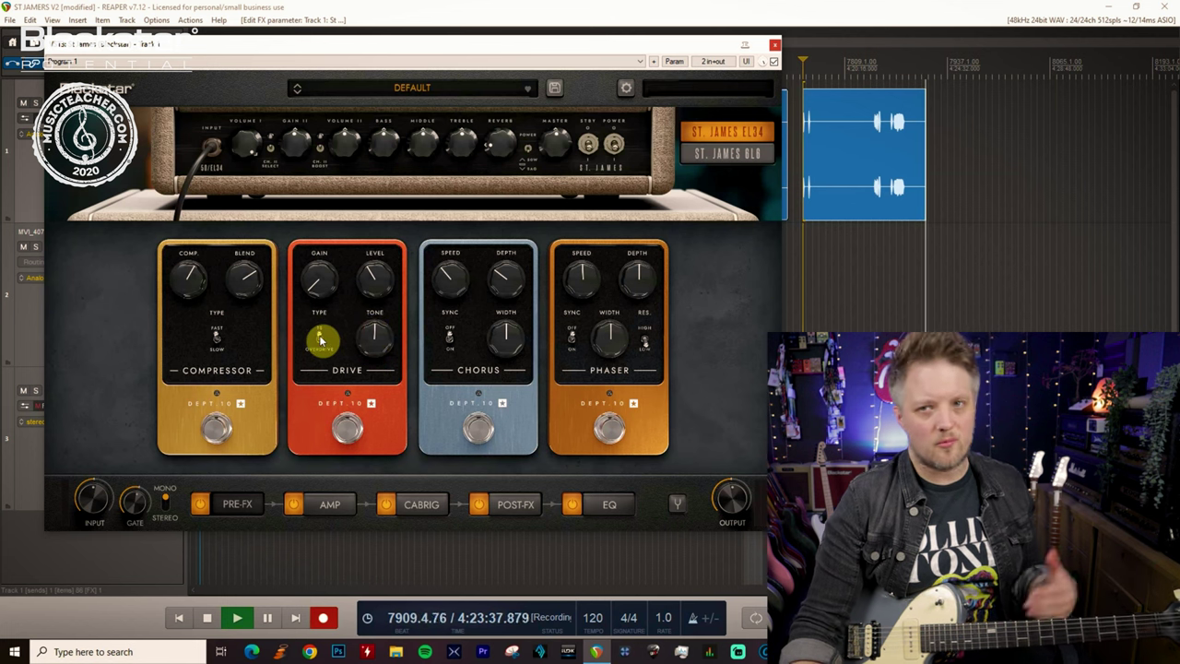
left_click(354, 431)
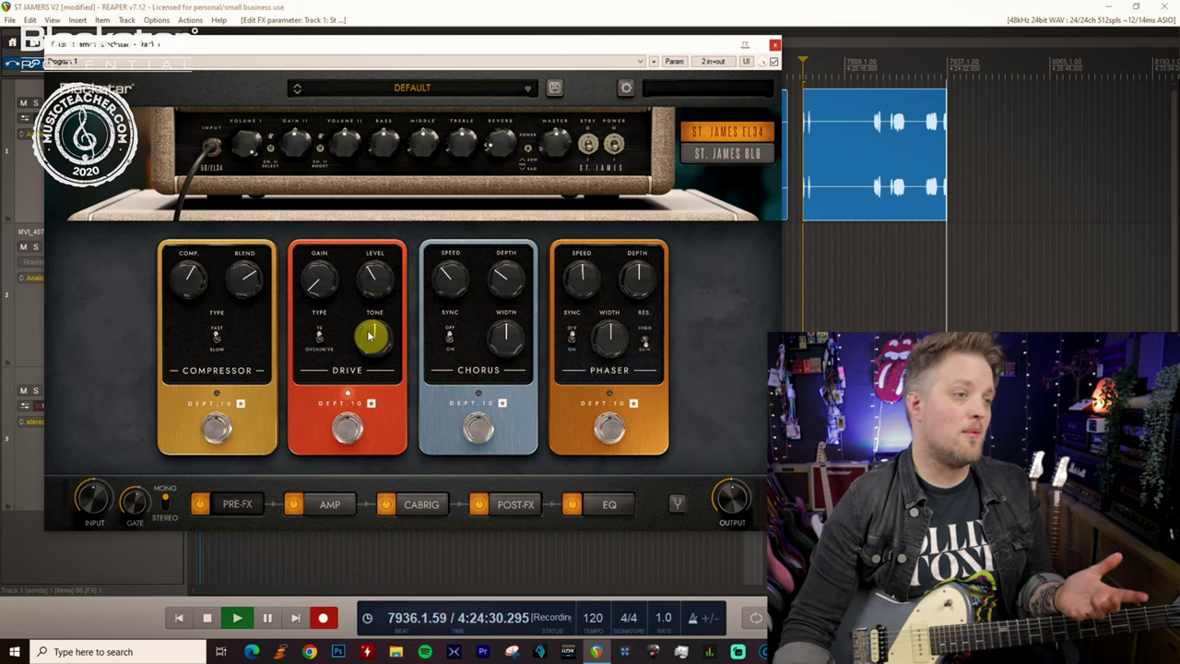
left_click(346, 399)
Step: Put the EL34 on channel 2 with Gain II 1.9, Volume II 9.2 and Master 7.1
left_click(332, 507)
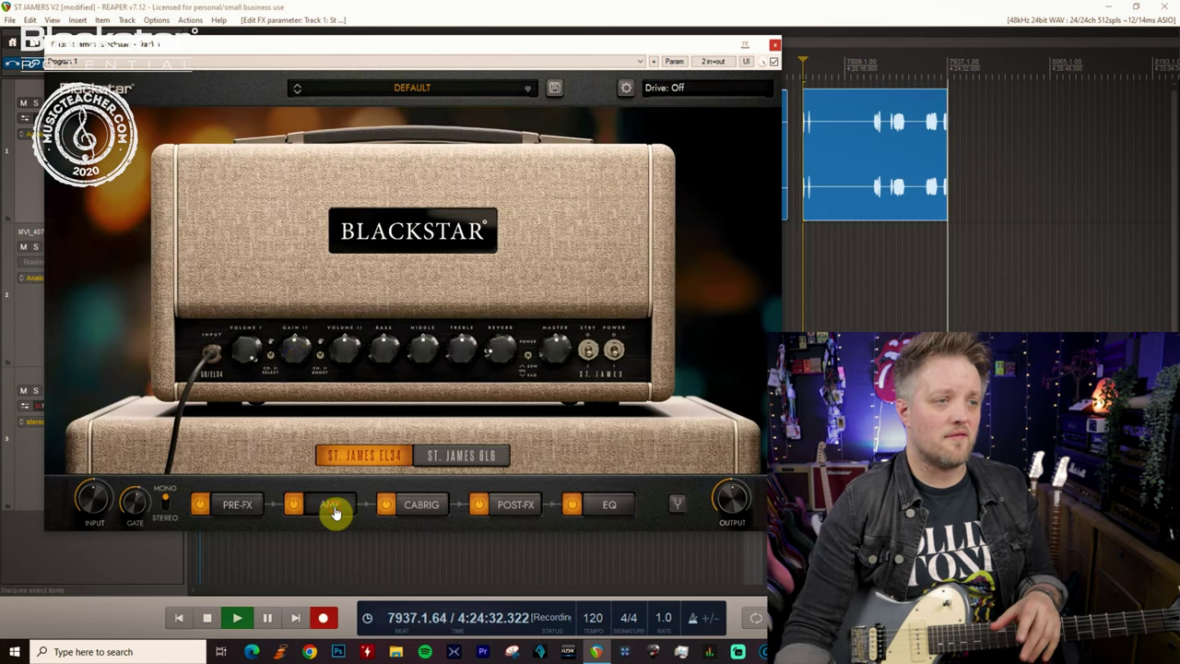
left_click(273, 359)
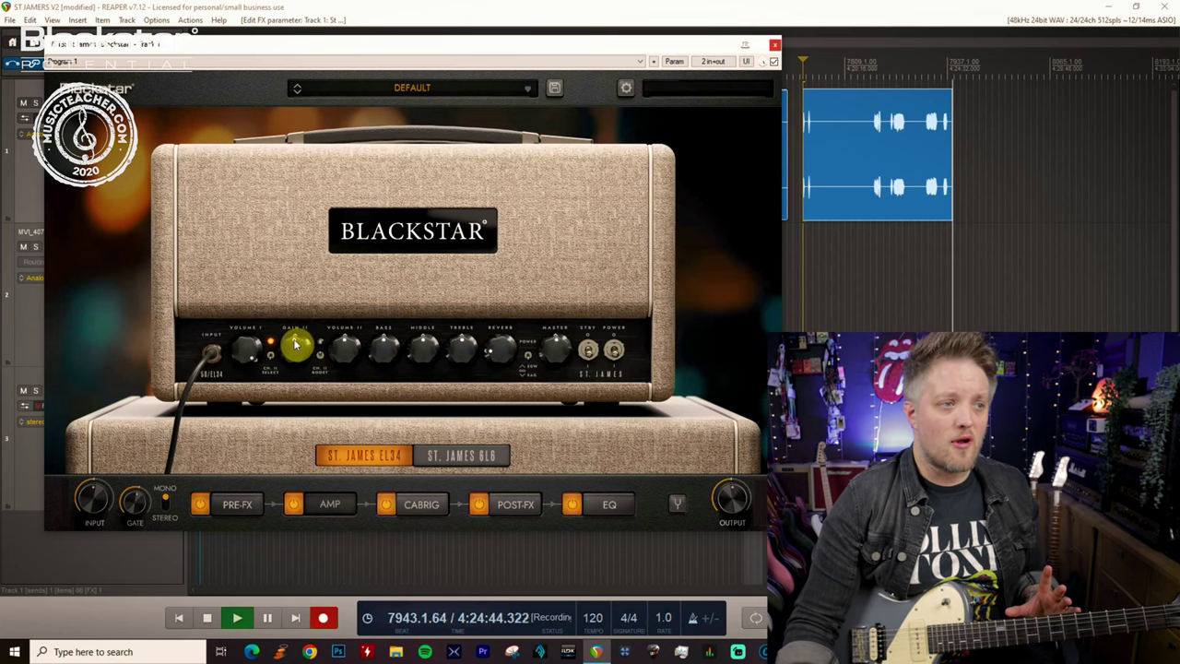
mouse_move(298, 347)
left_mouse_down()
mouse_move(290, 390)
mouse_move(289, 343)
mouse_move(291, 355)
mouse_move(350, 350)
mouse_move(353, 335)
mouse_move(382, 334)
mouse_move(335, 352)
mouse_move(343, 340)
mouse_move(325, 338)
left_mouse_up()
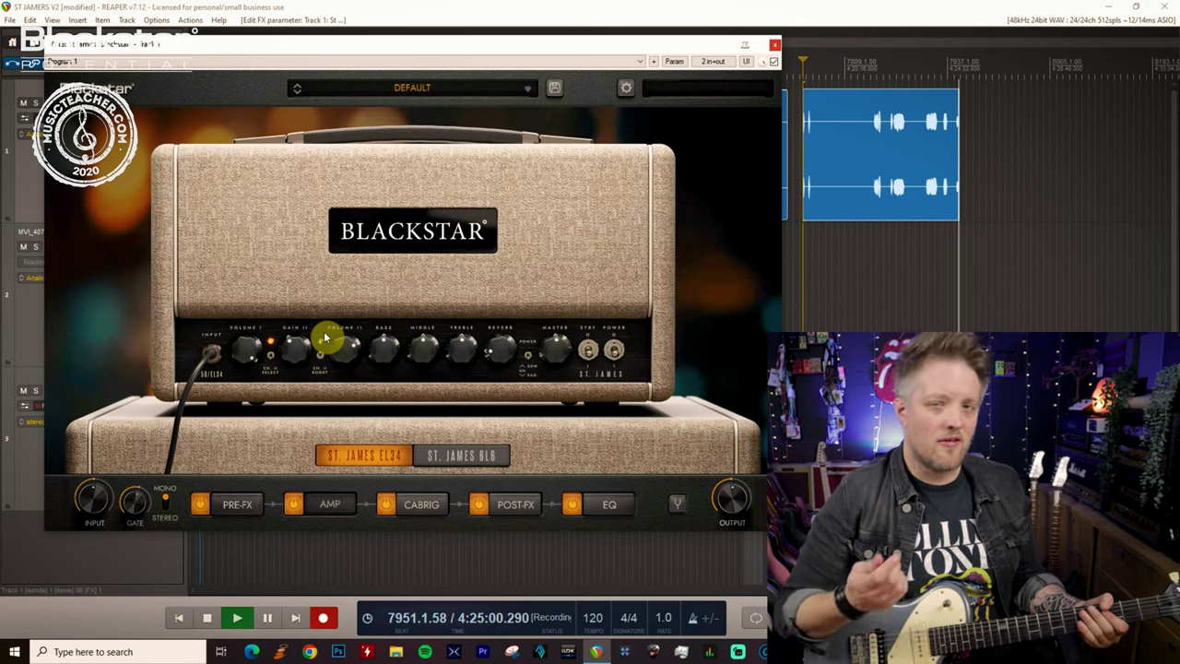
left_click_drag(353, 373, 345, 327)
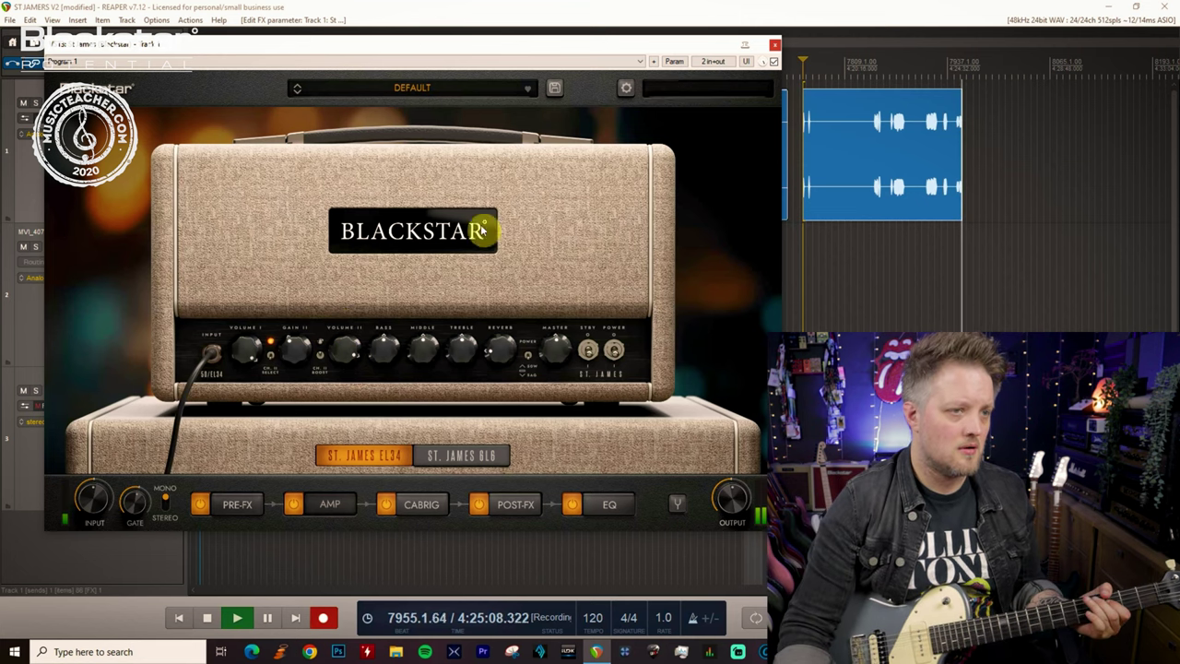
left_click_drag(565, 353, 567, 359)
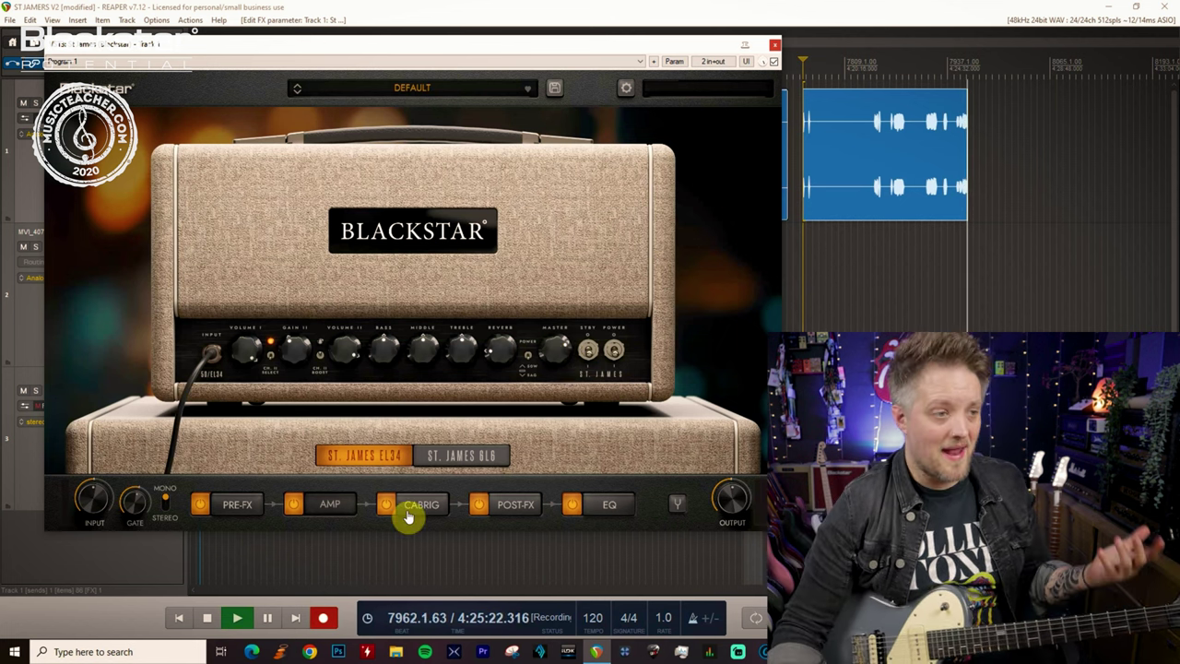
left_click(247, 512)
Step: Switch the Drive pedal on and set the EL34 to channel 2
left_click(347, 431)
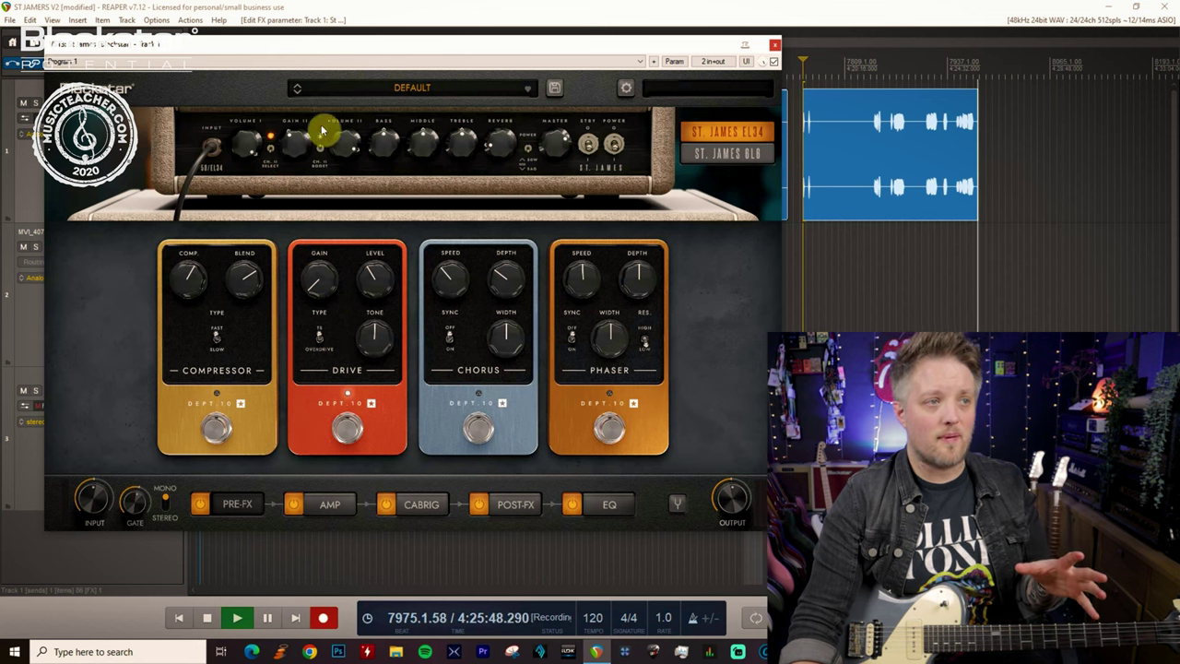
left_click(271, 155)
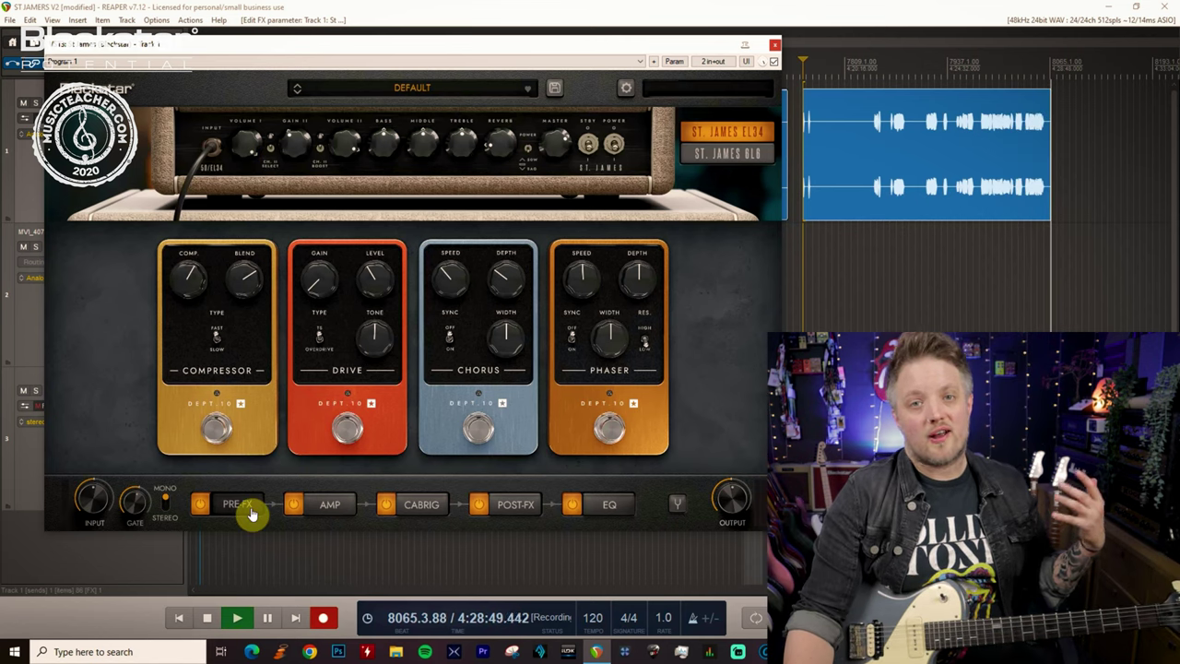
Step: Set the EL34's Middle to 6.6 and Bass to 4.5, and switch it to channel 2
left_click(334, 506)
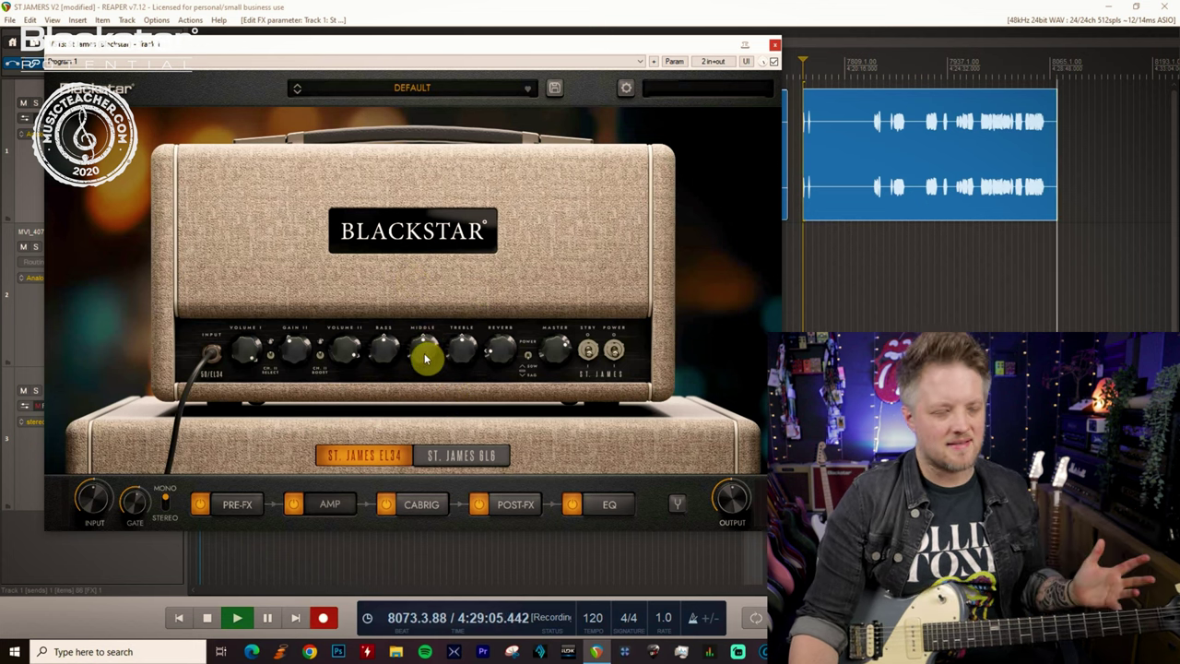
left_click_drag(428, 351, 464, 345)
mouse_move(387, 353)
left_mouse_down()
mouse_move(391, 369)
mouse_move(387, 358)
left_mouse_up()
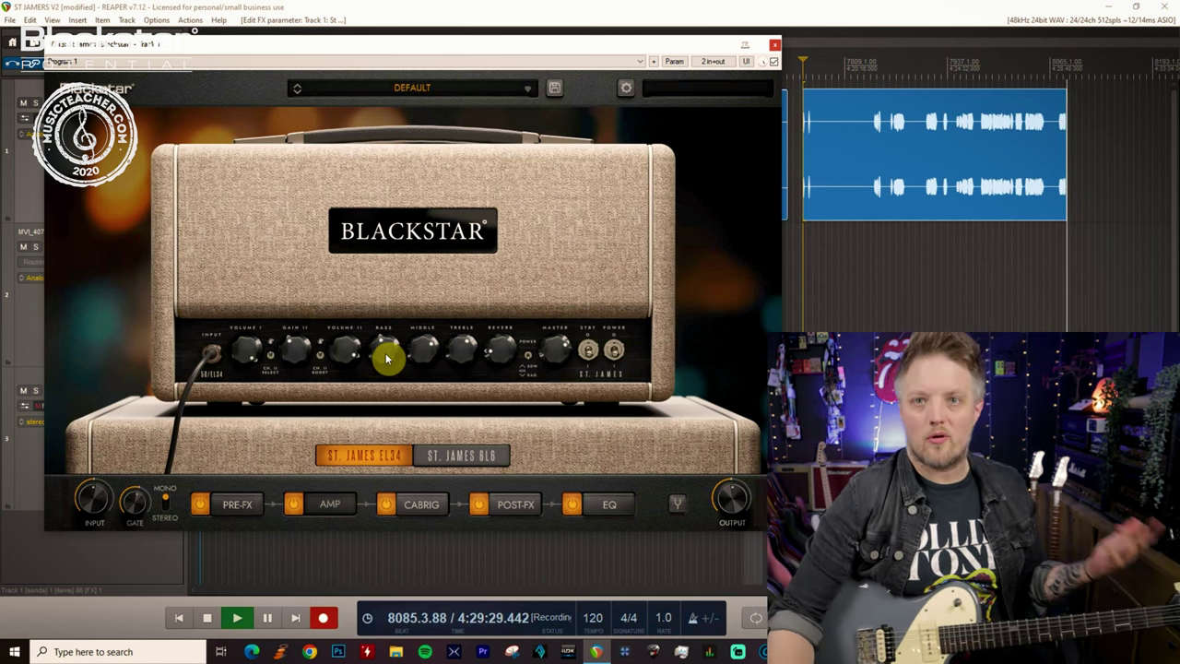
left_click(273, 359)
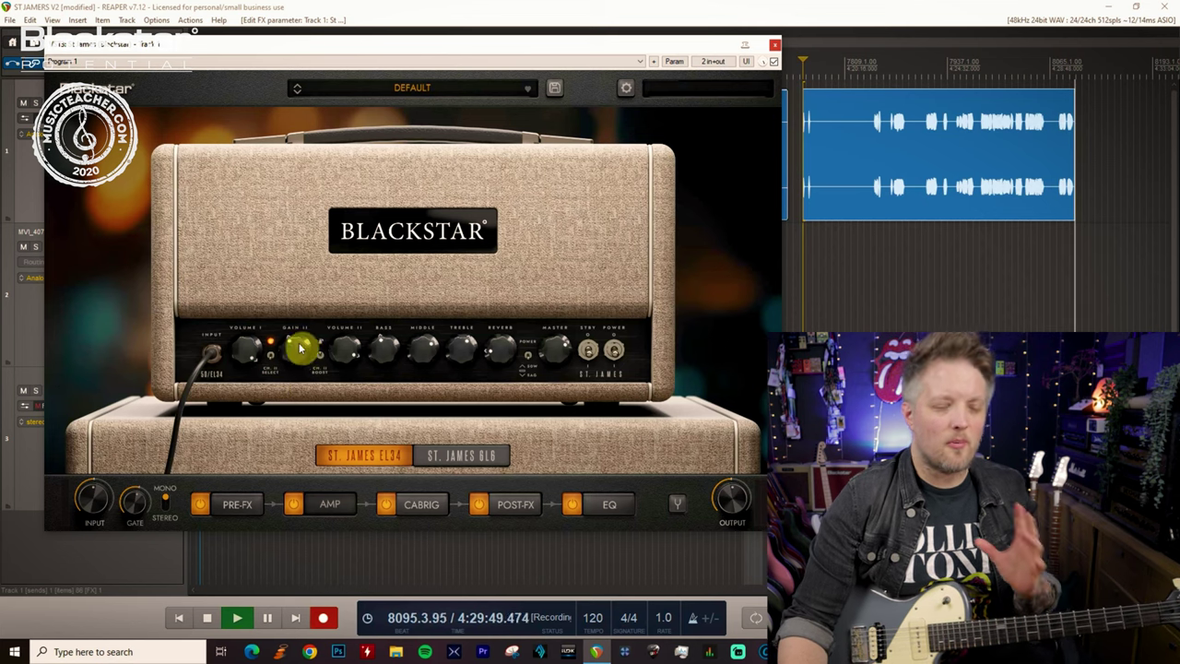
left_click(243, 509)
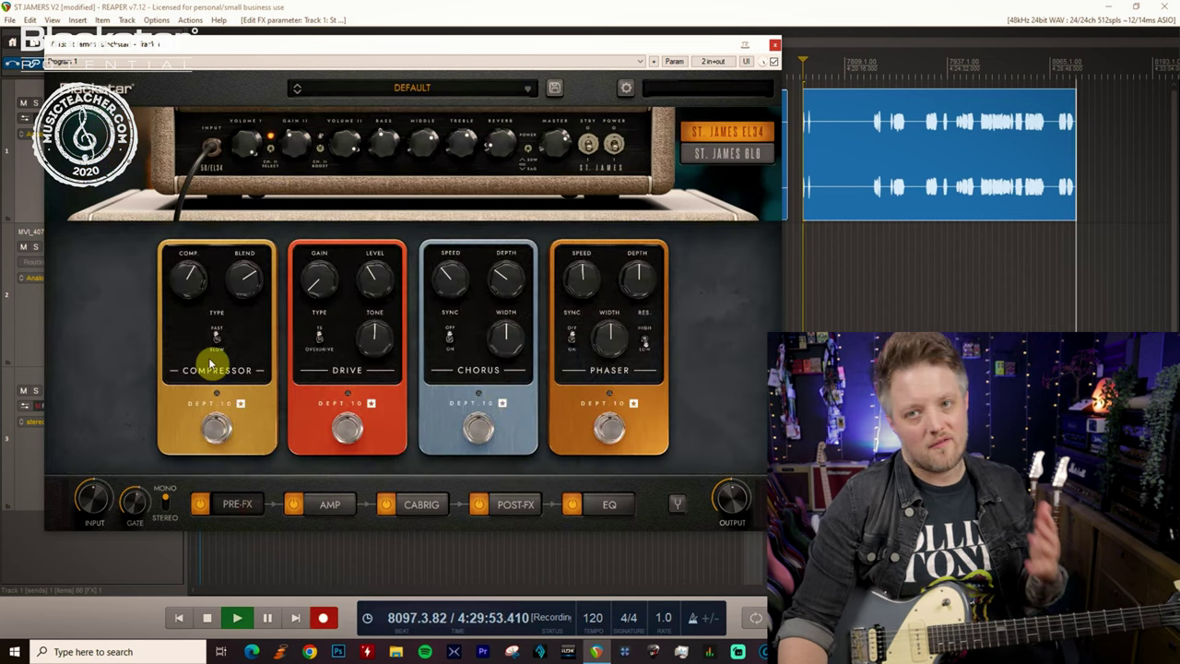
left_click(329, 506)
Step: Load the St. James 6L6 head and turn its Volume I up to 10.0
left_click(470, 457)
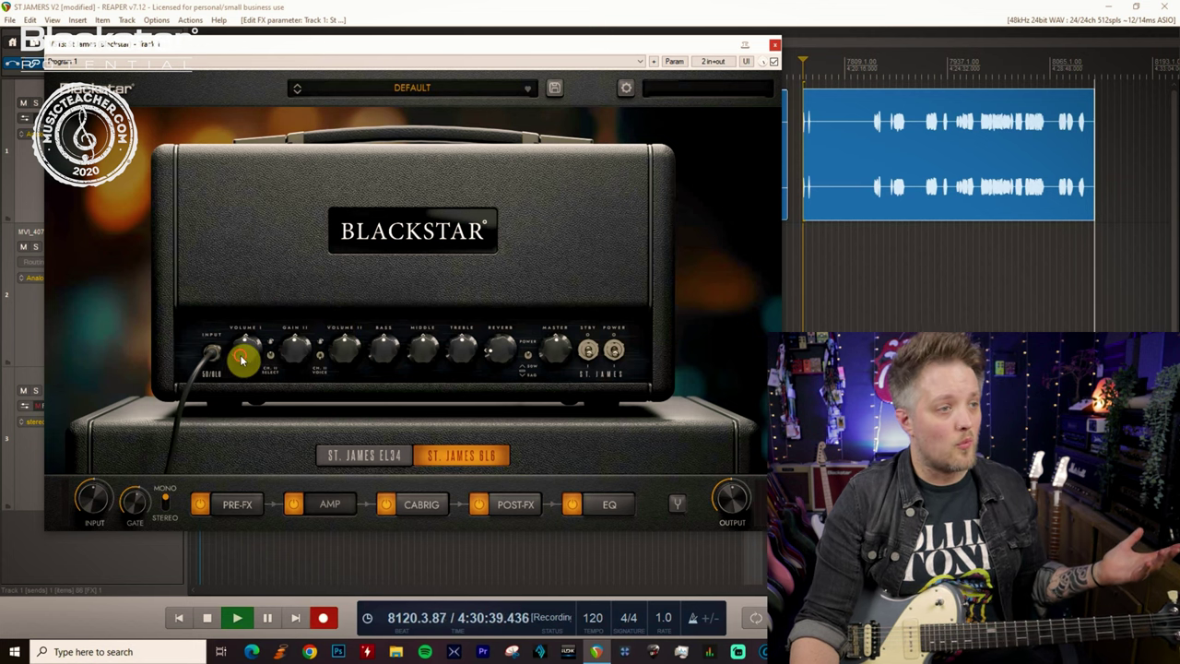
left_click_drag(239, 356, 304, 57)
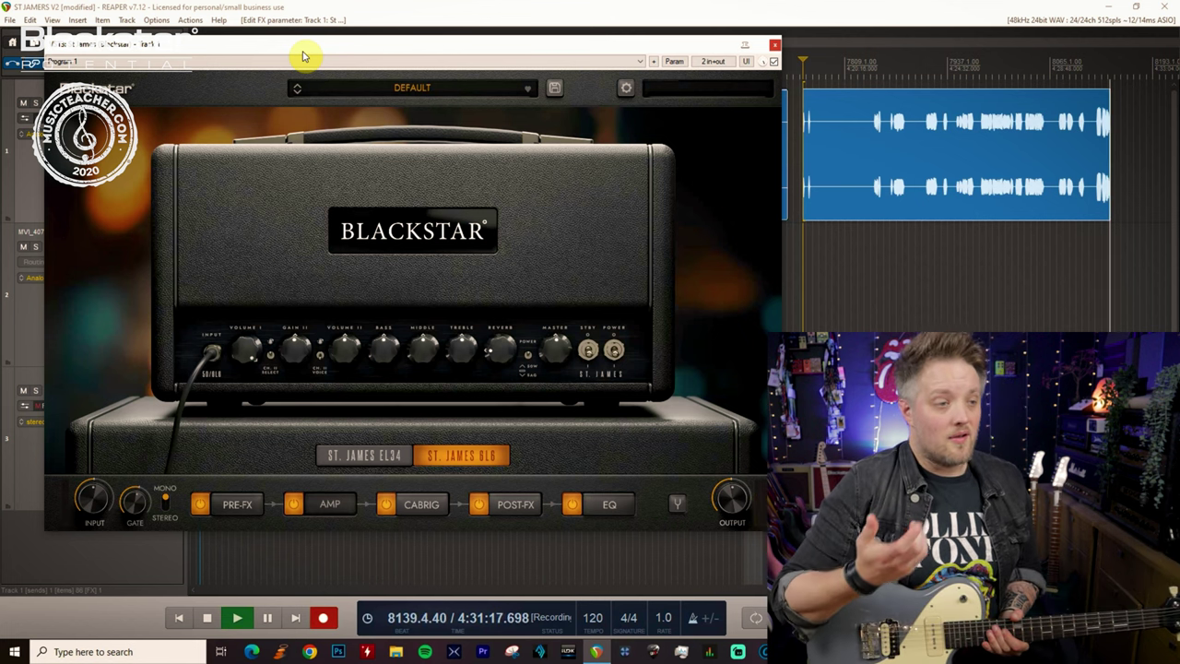
Step: Switch the Drive pedal on and lower its level to 3.2
left_click(231, 506)
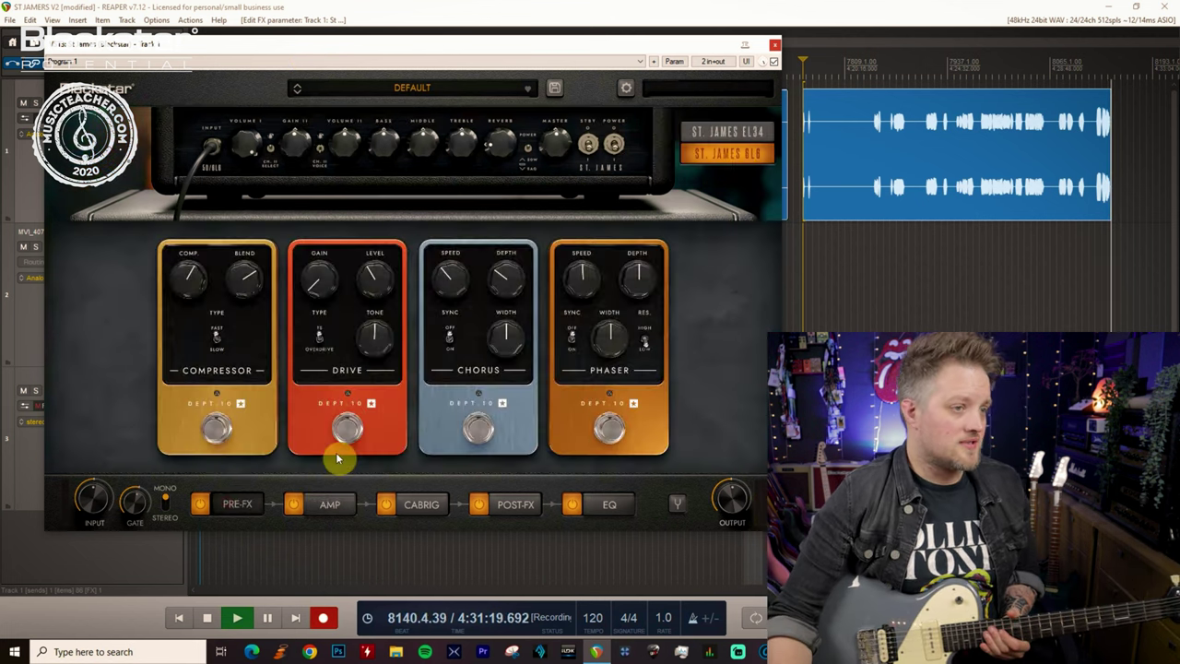
left_click(349, 433)
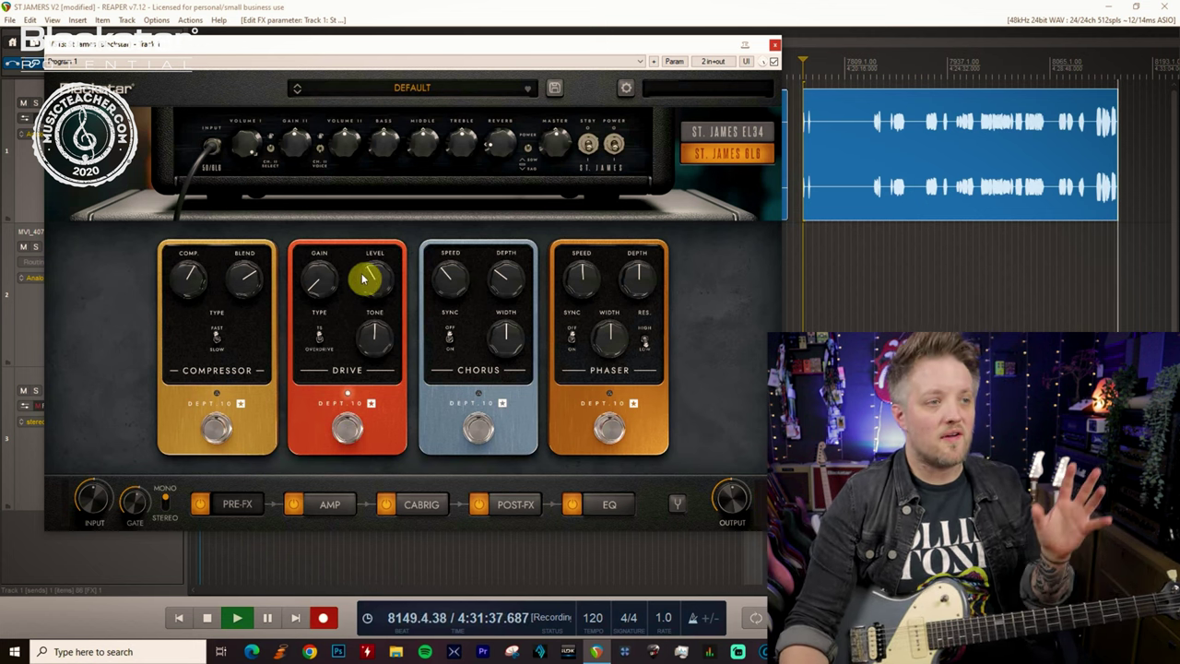
left_click_drag(367, 278, 373, 297)
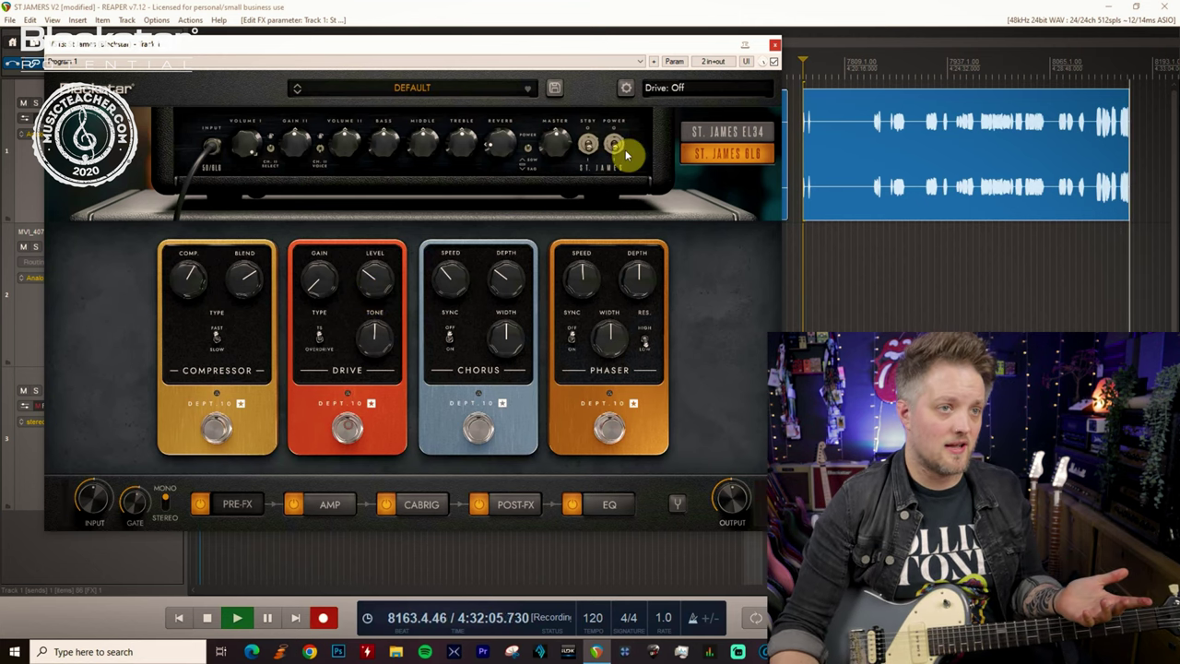
Step: Set the 6L6 to channel 2, voice 1, Gain II 0.6, Volume II about 9.2, Master 6.8
left_click(324, 507)
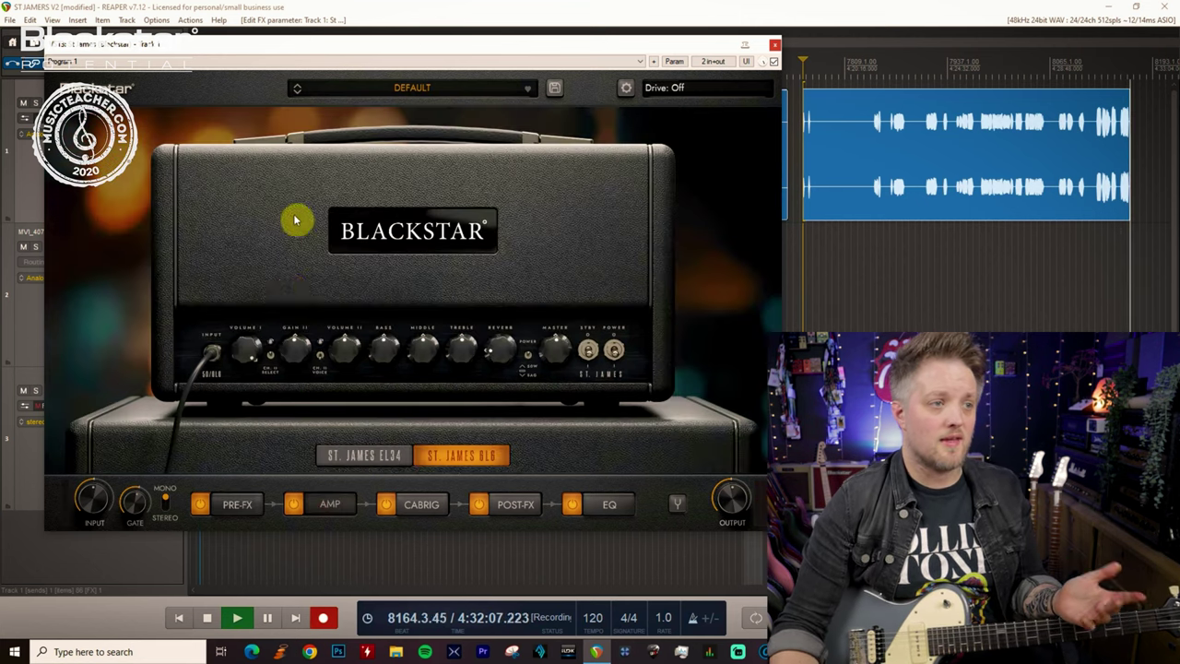
left_click(271, 358)
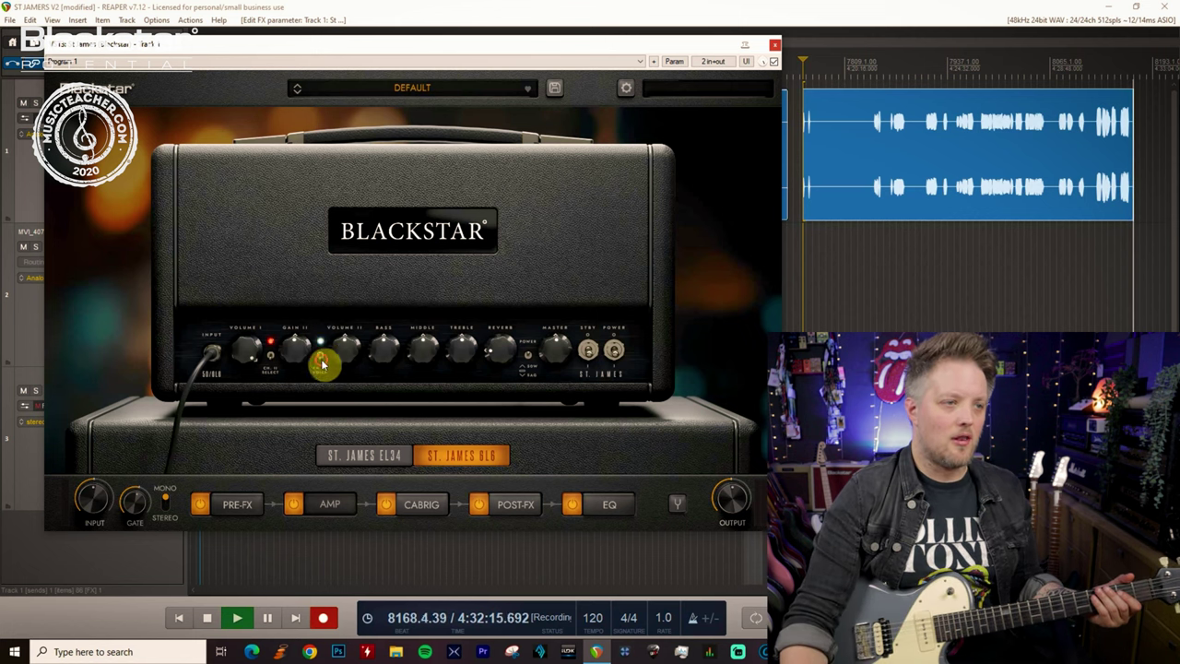
left_click(324, 361)
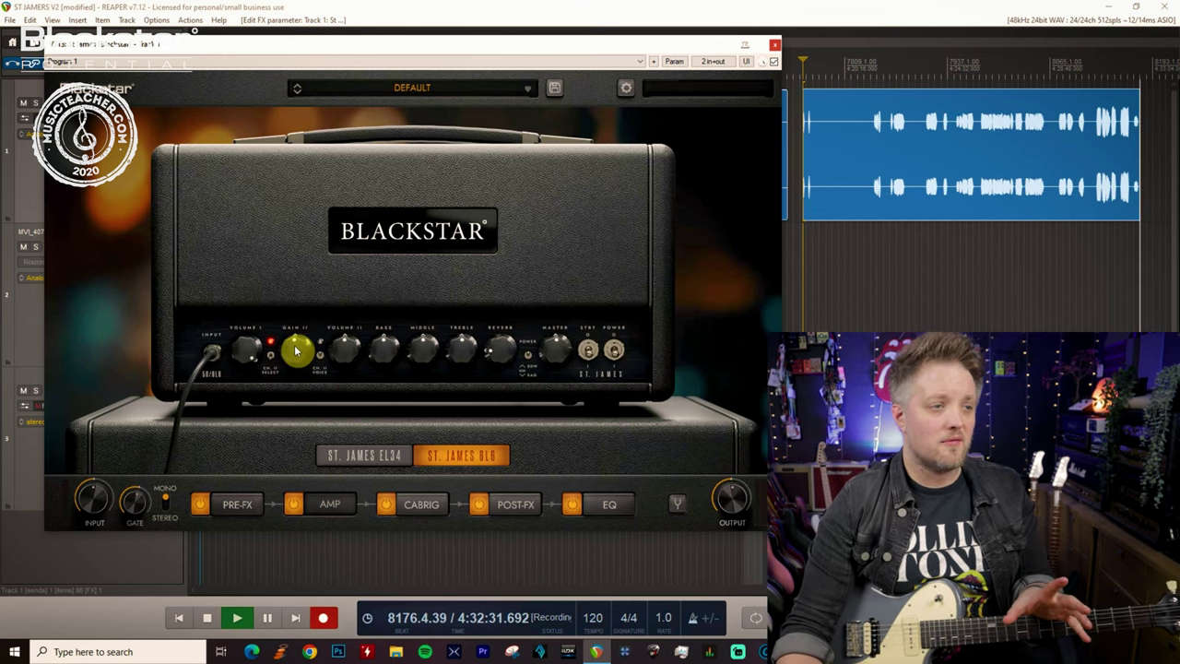
left_click_drag(295, 345, 290, 409)
left_click_drag(339, 324, 335, 290)
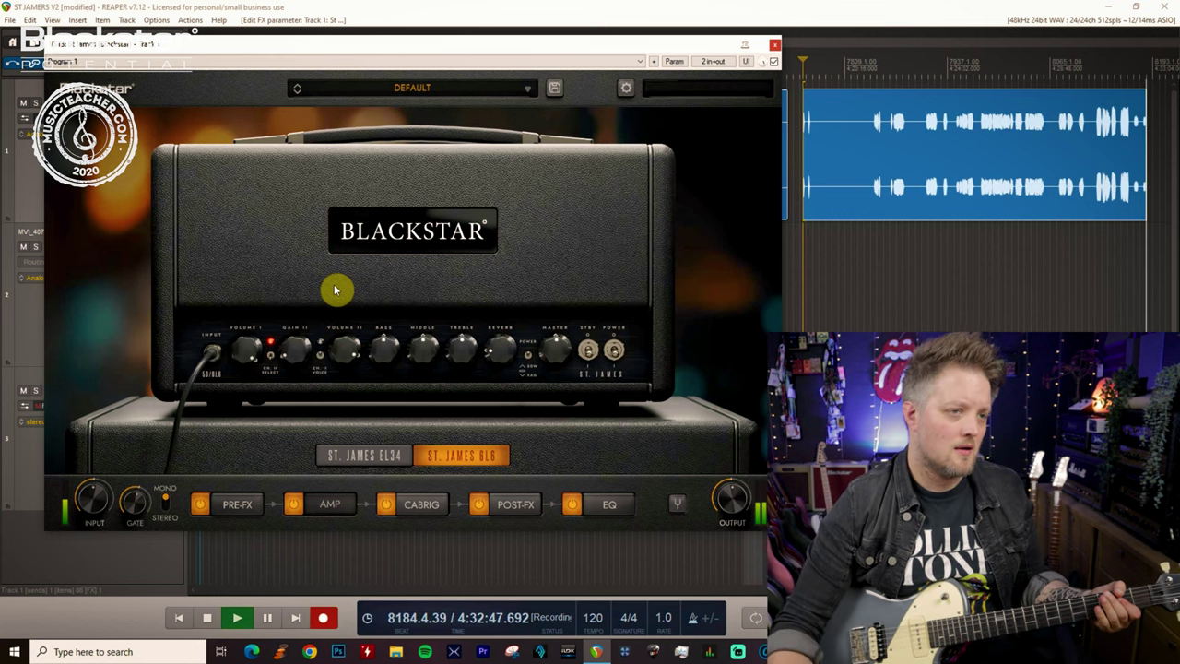
left_click_drag(566, 363, 567, 366)
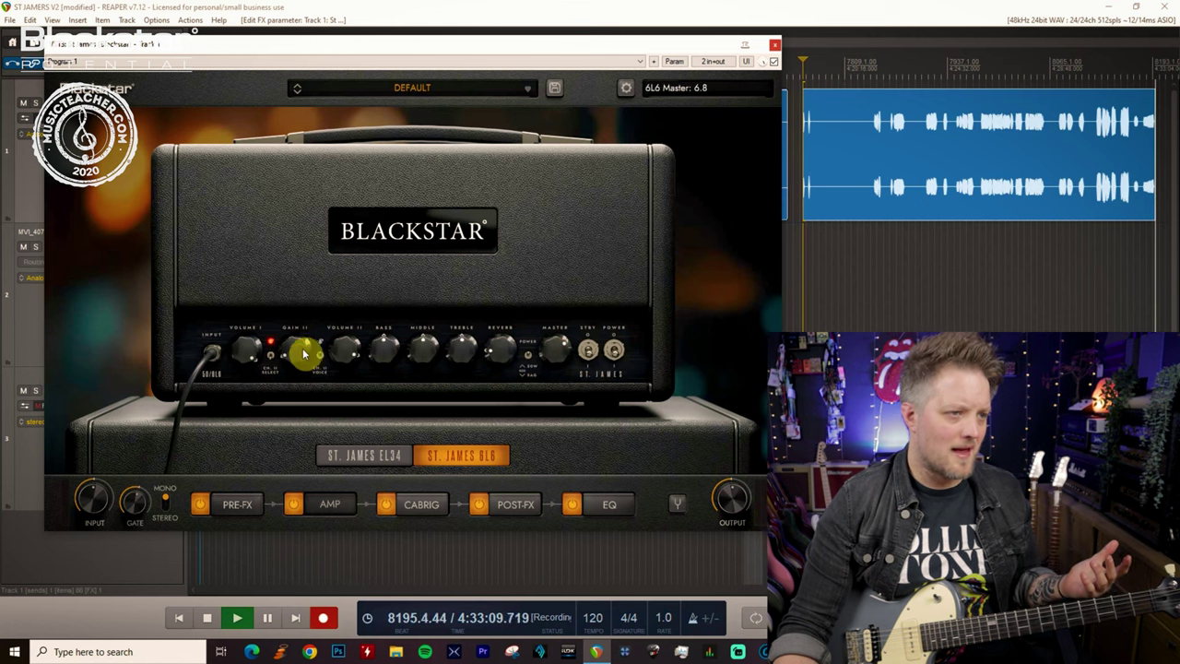
mouse_move(303, 356)
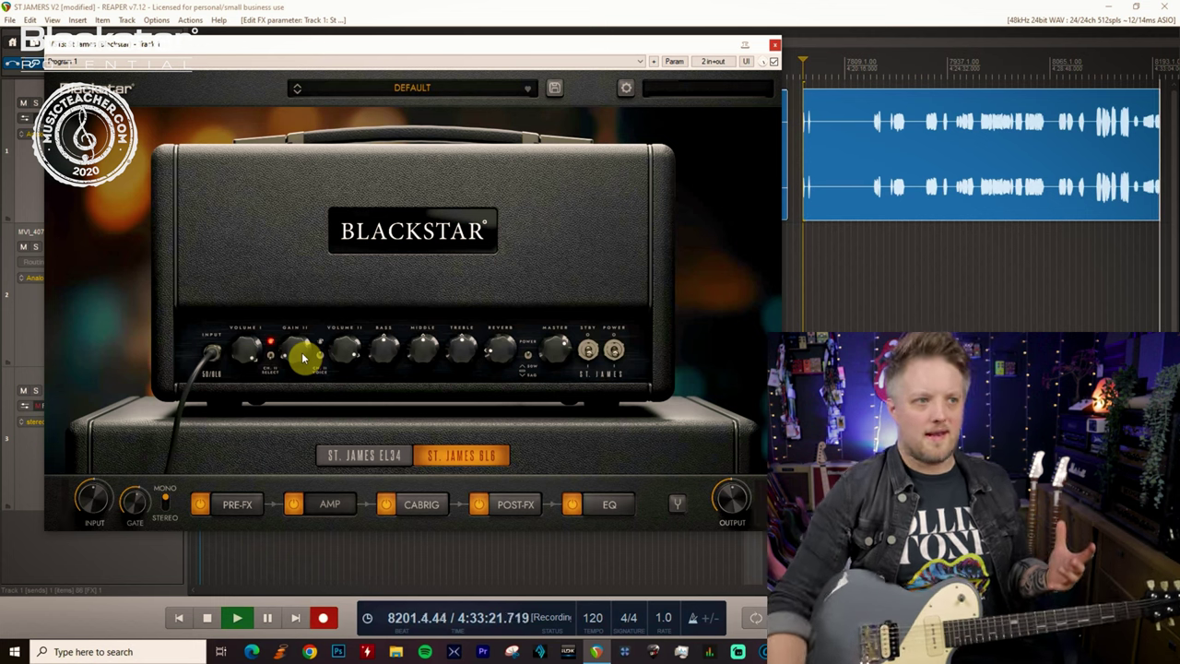
Step: Audition the Drive pedal on the 6L6 channel 2 sound, then switch it off and go back to the amp head
left_click(237, 515)
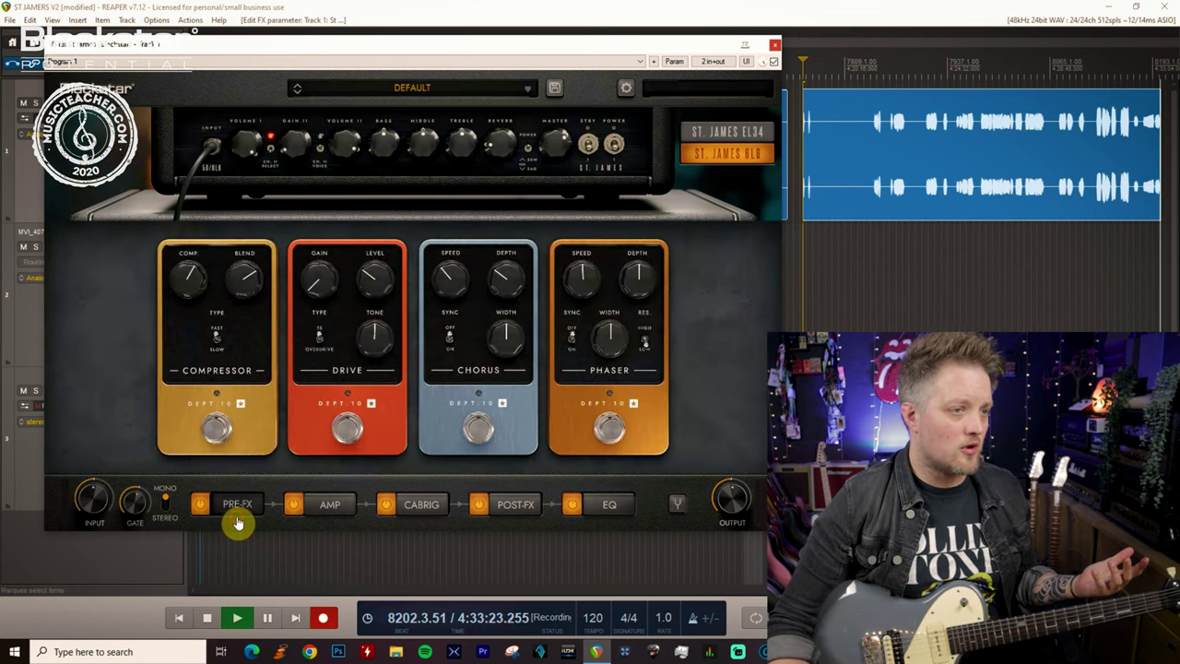
left_click(325, 438)
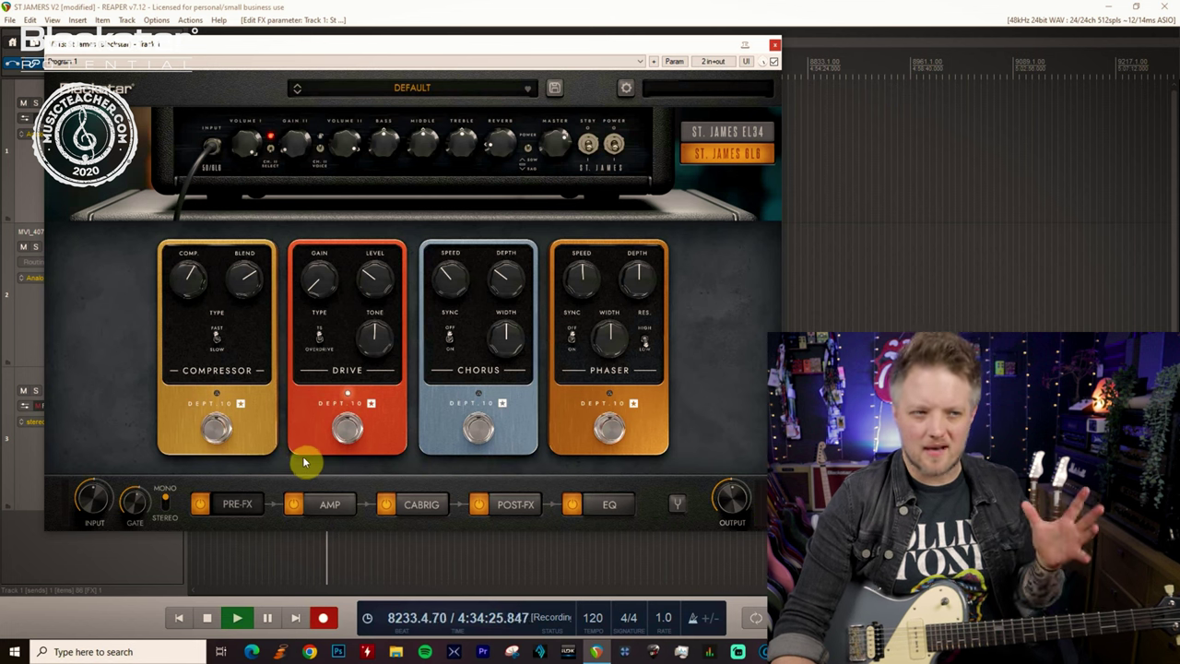
left_click(349, 426)
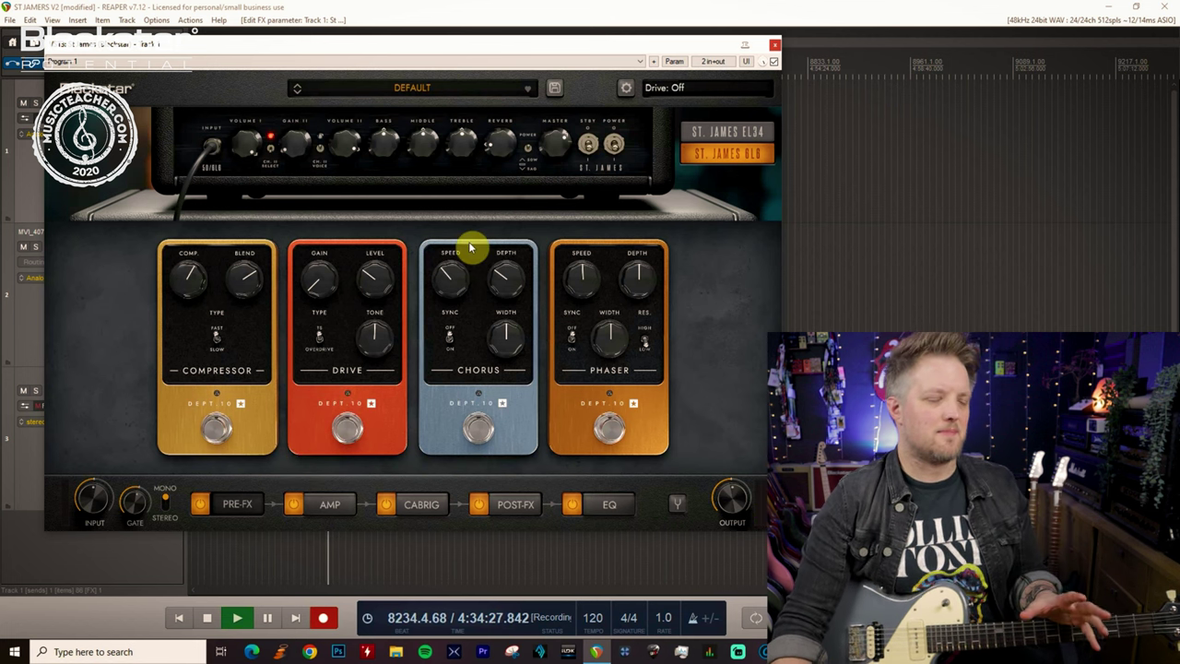
left_click(325, 509)
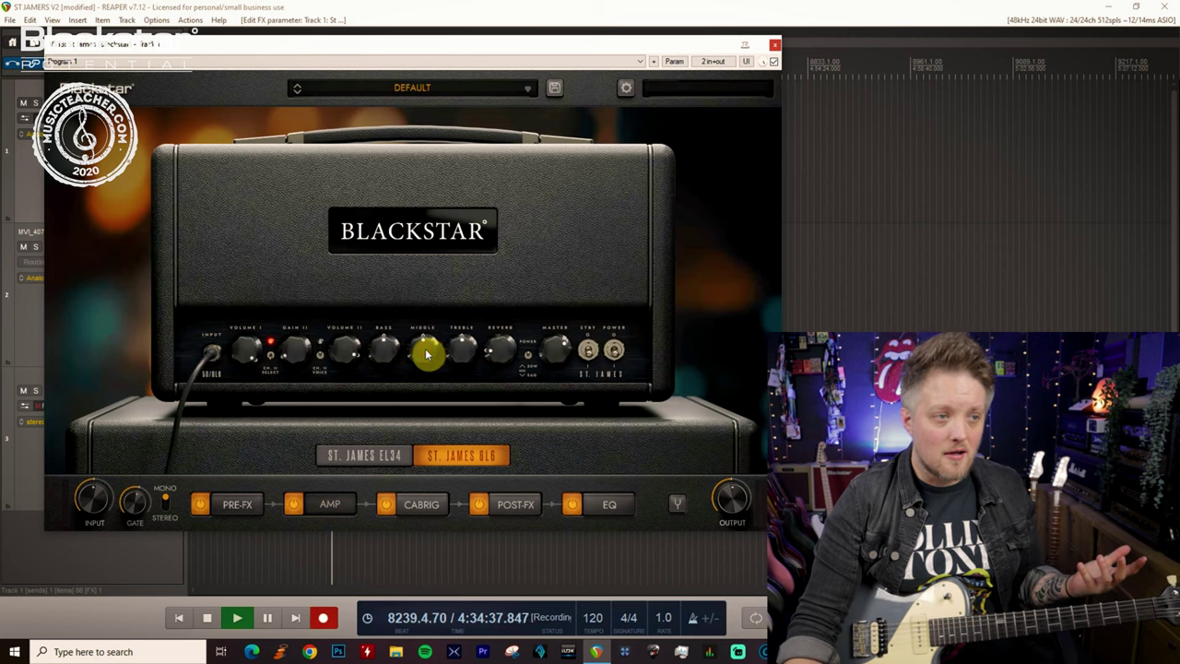
Step: Scoop the 6L6 EQ to middle 3.0, treble 6.7, bass 6.5 and switch to channel 1
left_click_drag(427, 347, 382, 340)
left_click_drag(466, 353, 463, 324)
left_click_drag(387, 351, 451, 352)
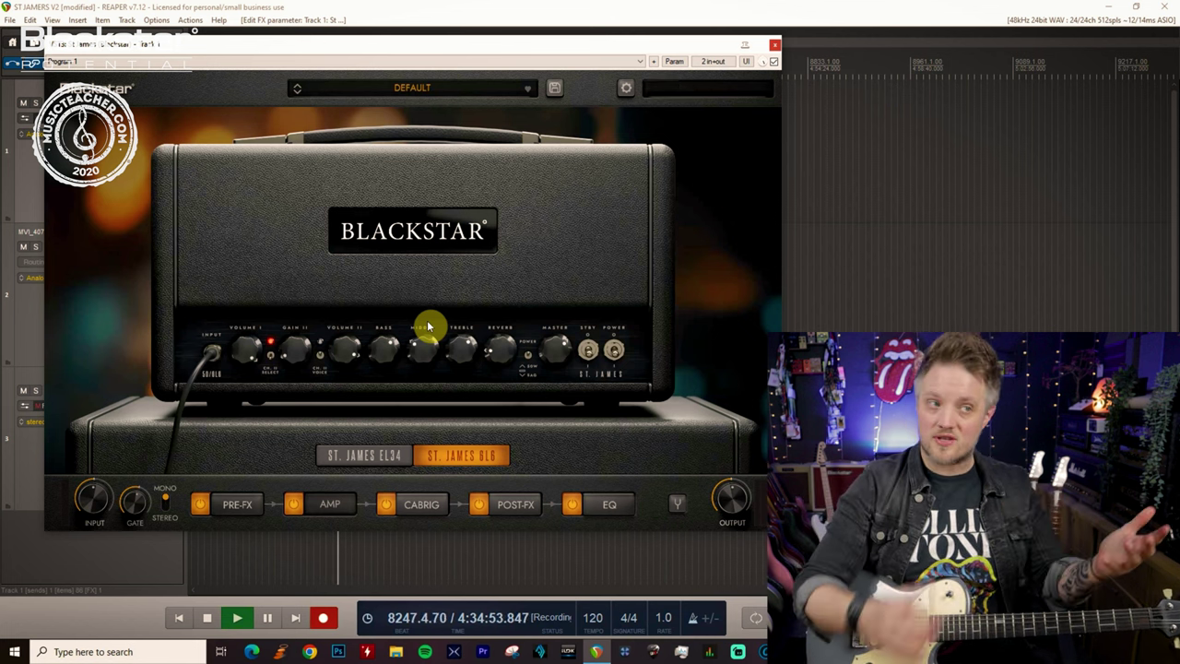
left_click(271, 358)
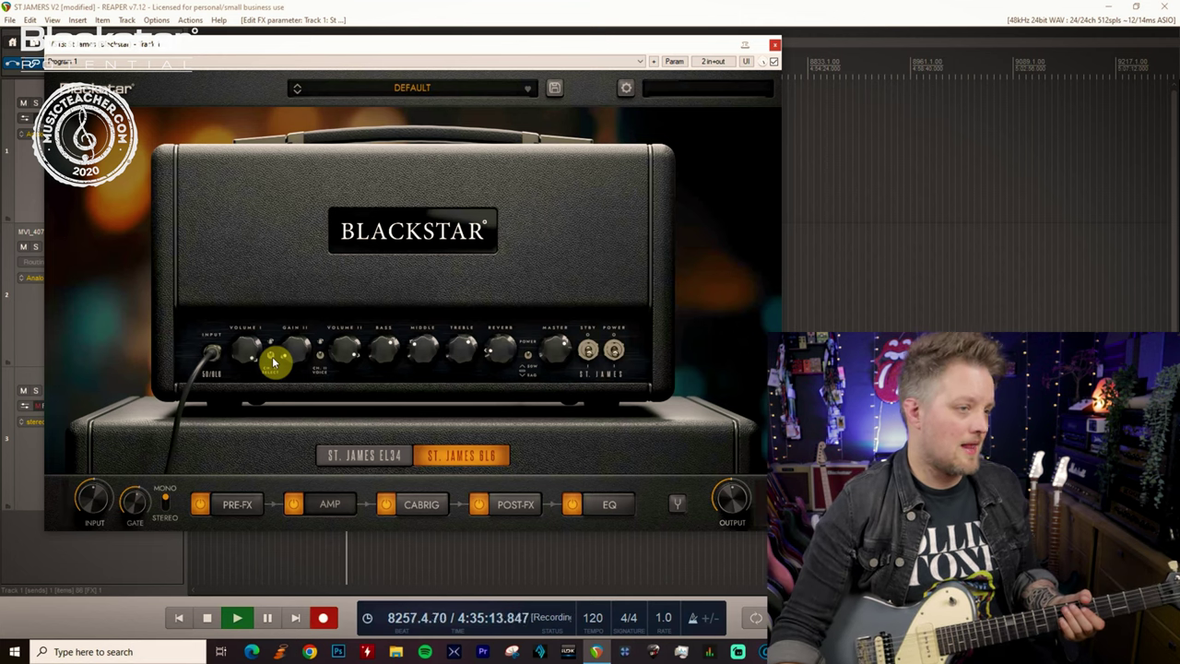
Step: Try the Drive pedal on the channel 1 sound, then switch it off
left_click(249, 507)
left_click(358, 431)
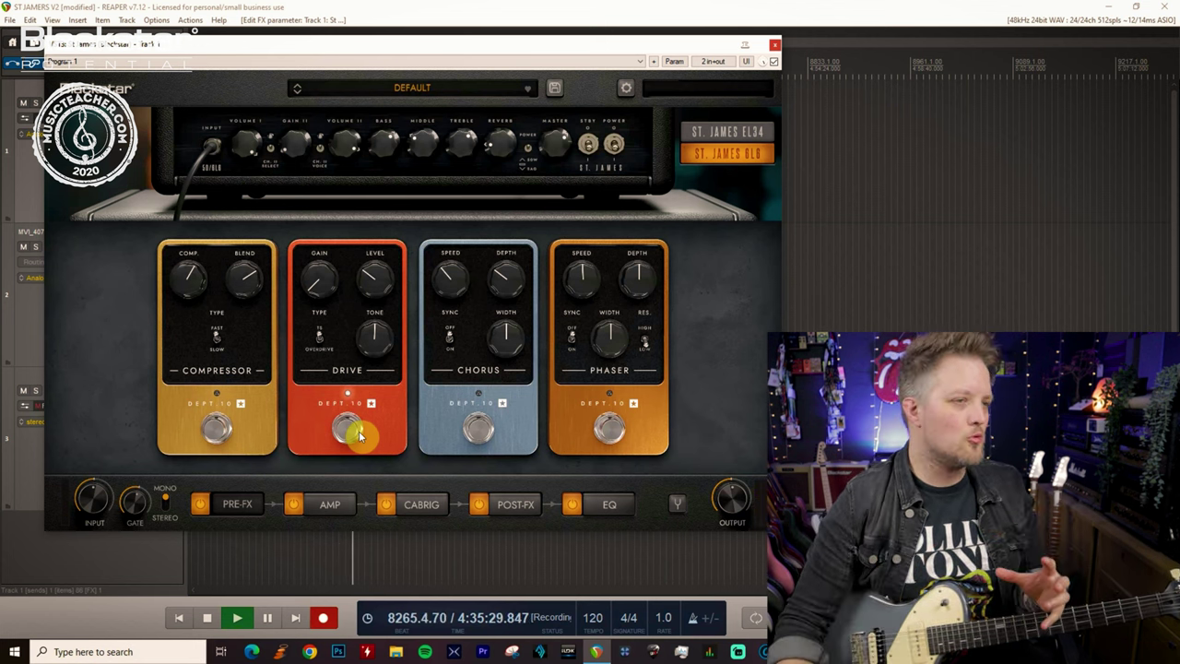
left_click(324, 431)
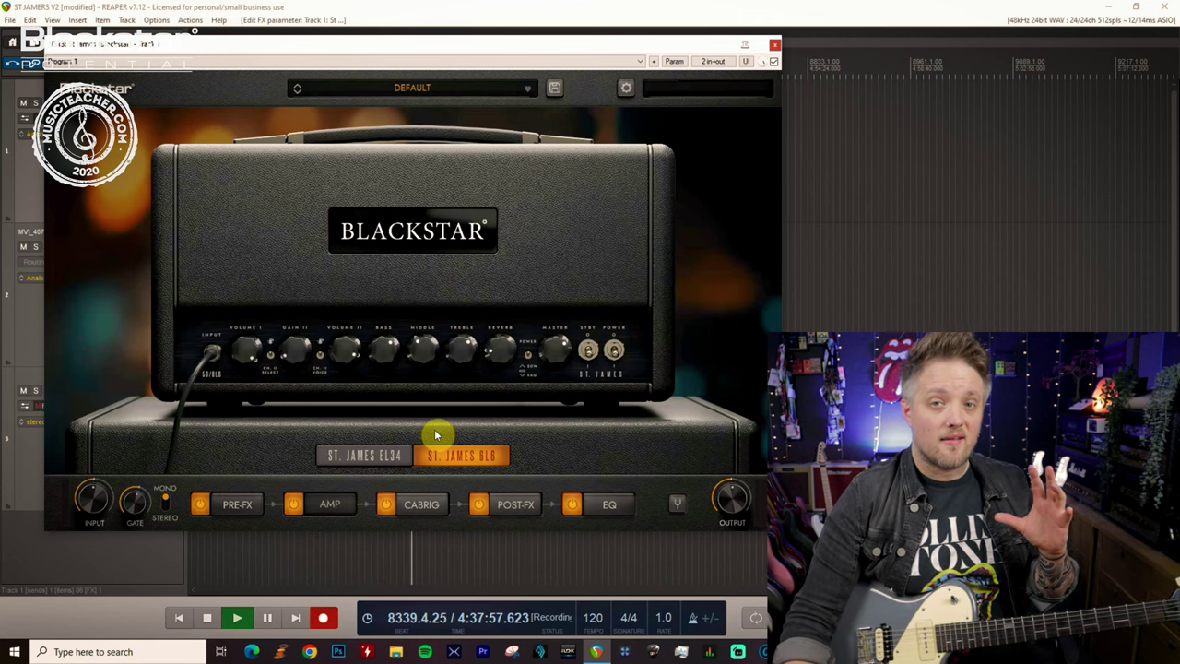
Step: Set the post-amp EQ low cut to 200 Hz
left_click(417, 513)
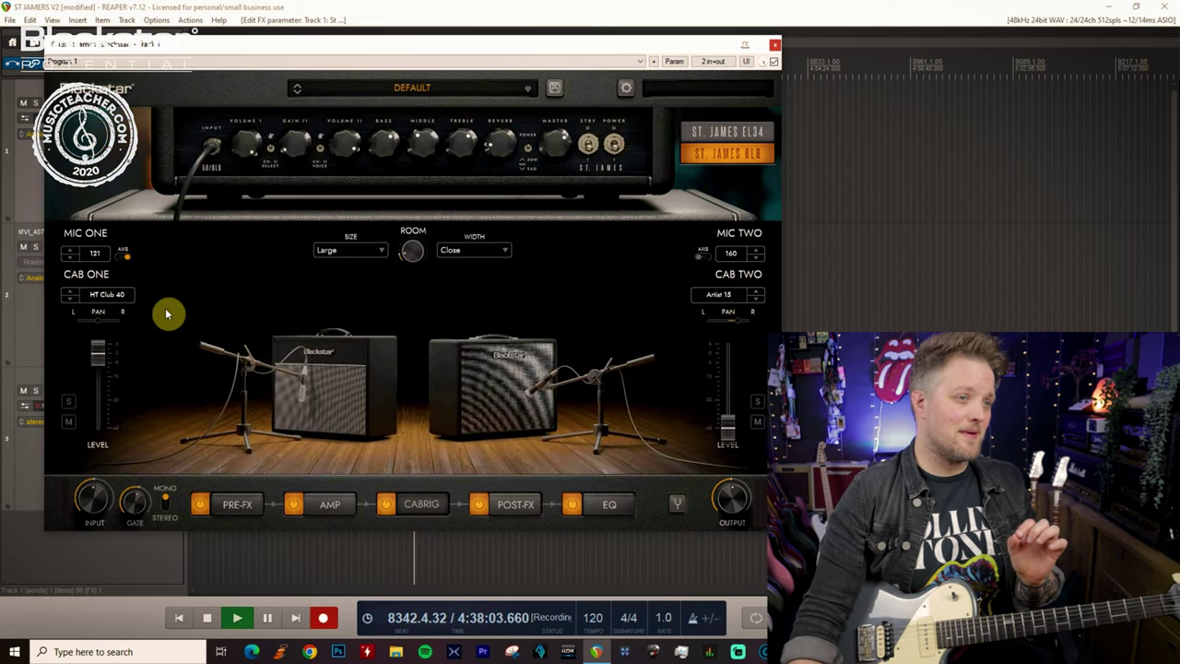
left_click(609, 509)
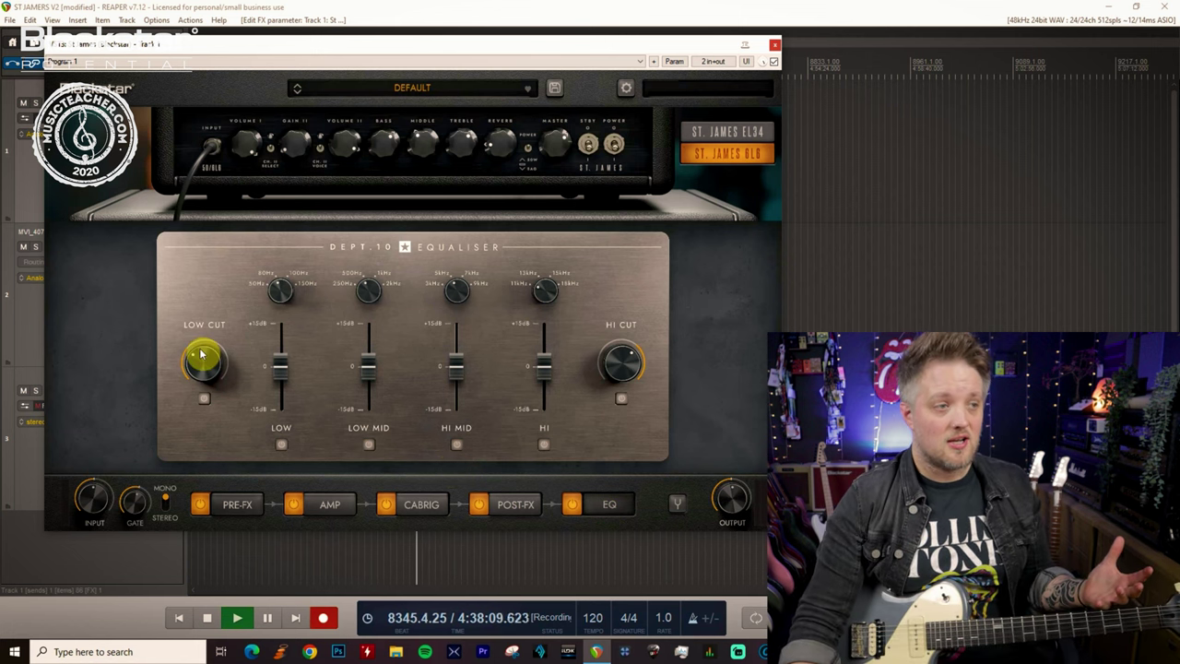
left_click_drag(201, 353, 223, 143)
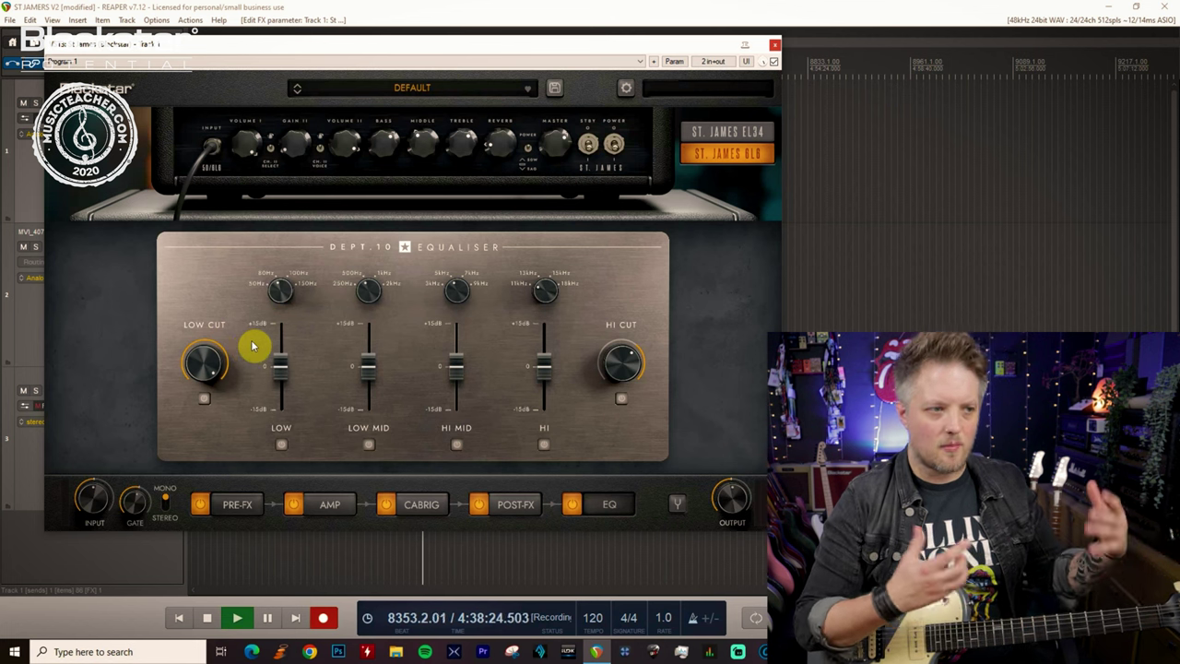
Step: Raise the 6L6 middle to 8.0 and lower the treble to 5.5
left_click_drag(427, 152, 437, 95)
left_click_drag(461, 140, 461, 157)
left_click(418, 147)
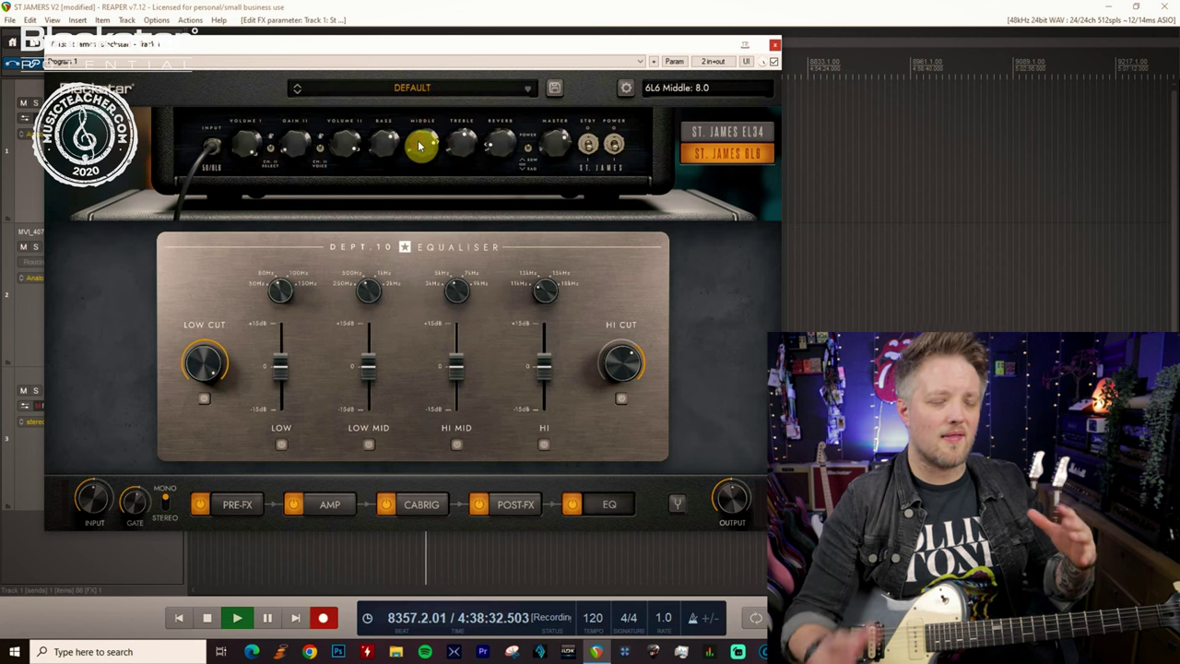